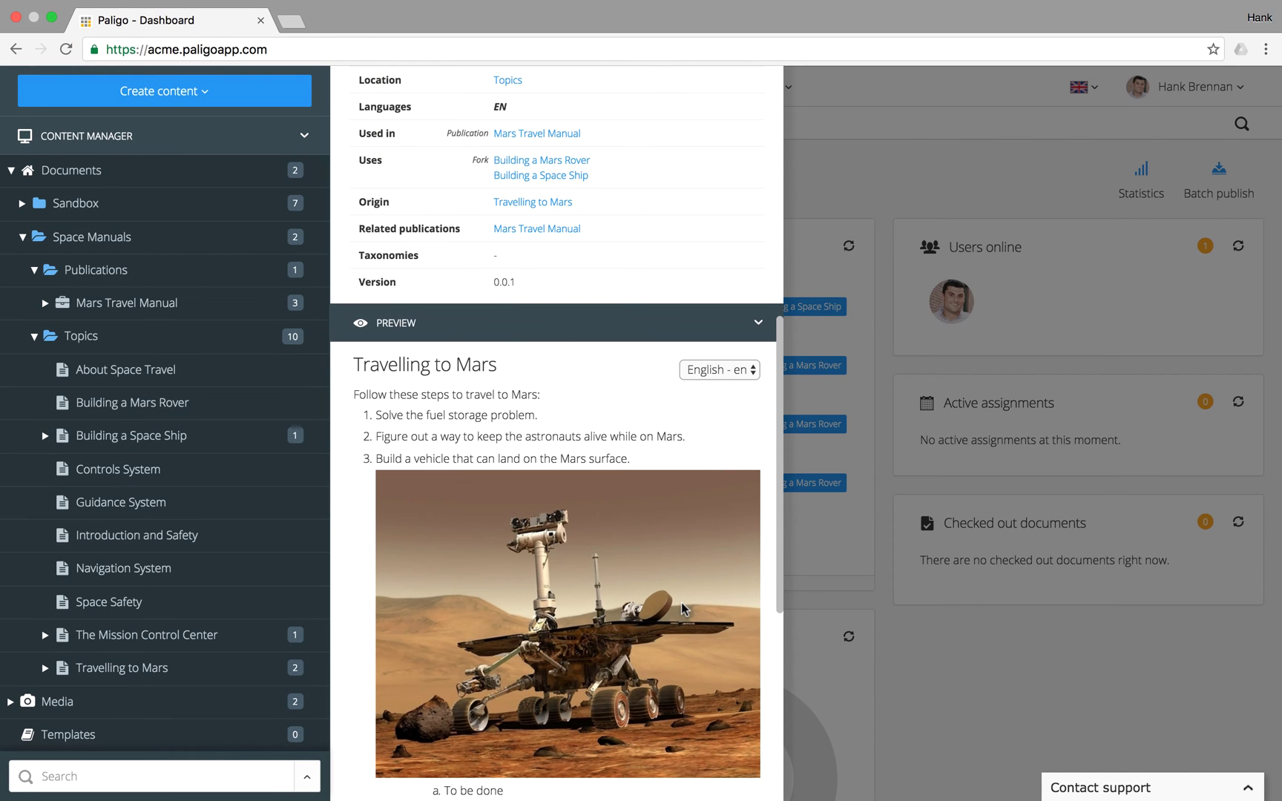
Close the Travelling to Mars preview panel to reveal the dashboard.
left_click(939, 653)
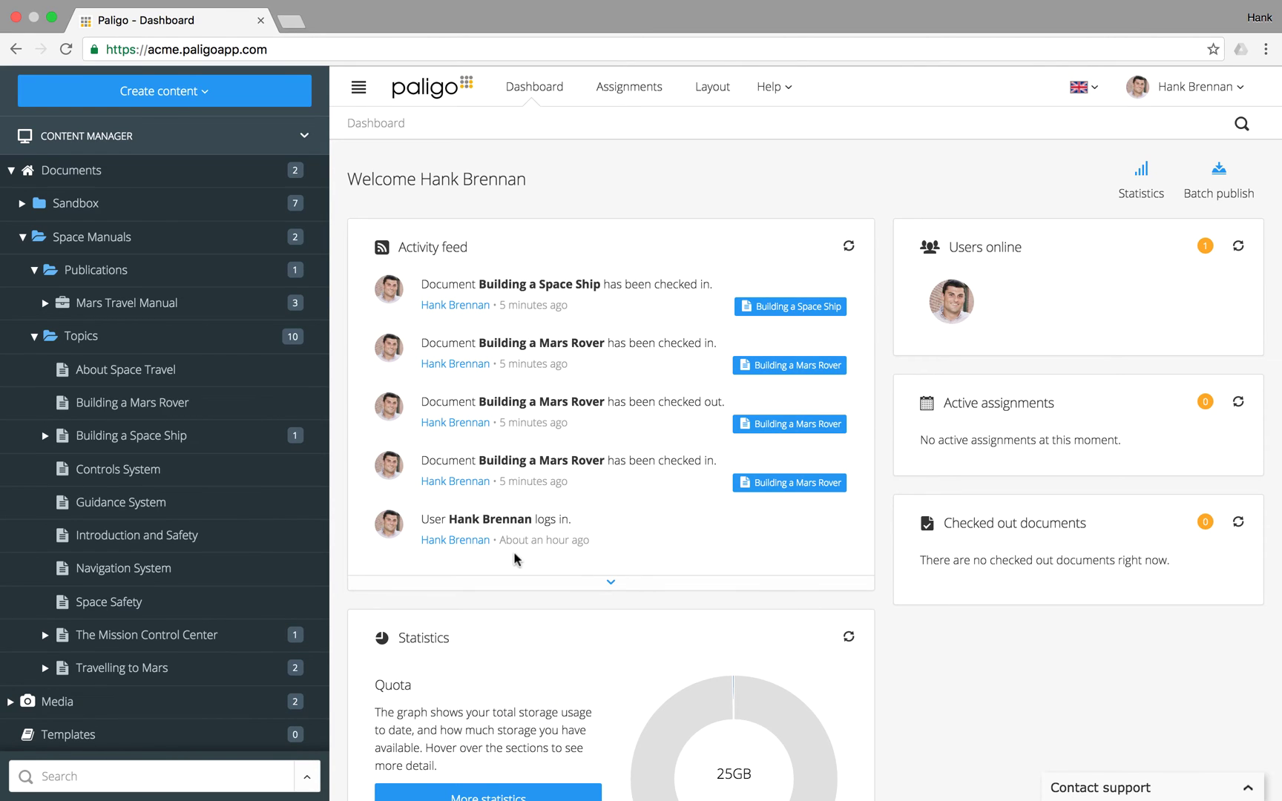
Open Building a Mars Rover, type 'Follow these steps to build a Mars rover', and delete the extra empty paragraph.
left_click(165, 405)
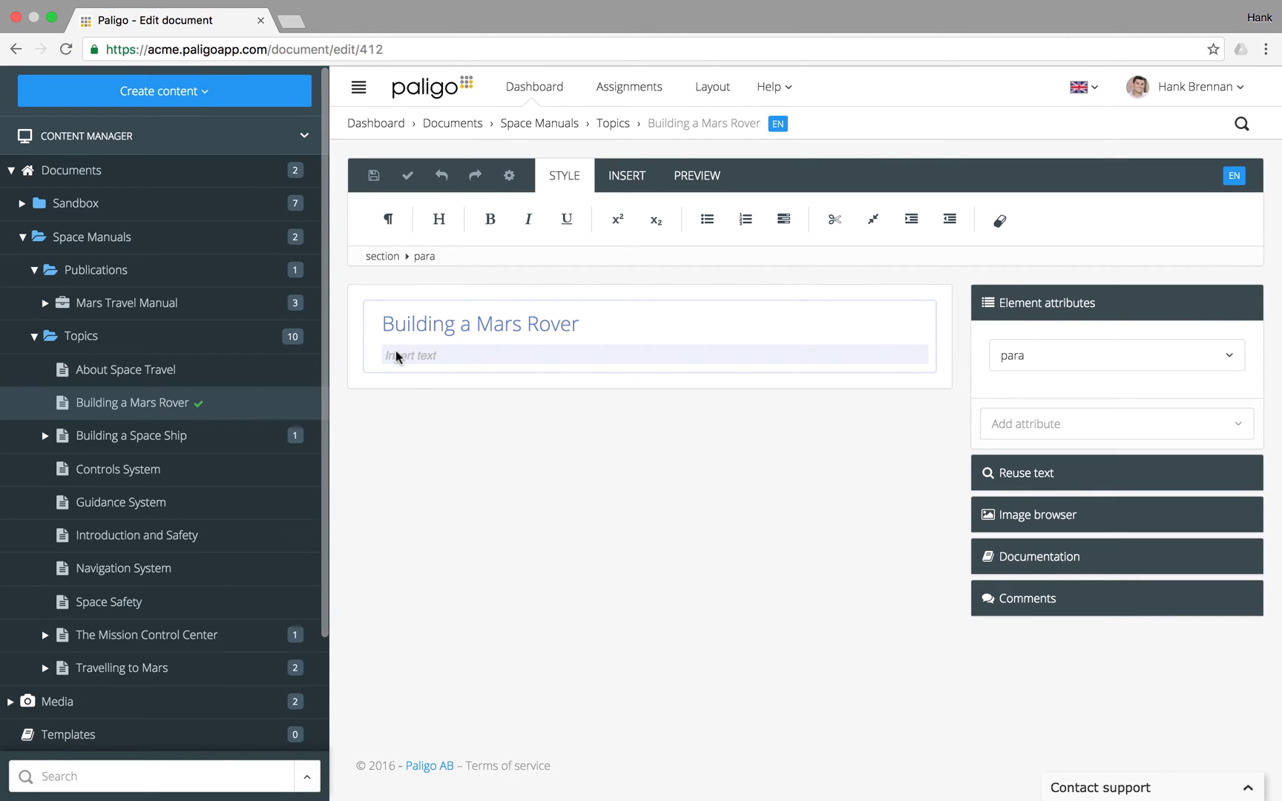
type("Follow these steps to build a Mars rover.")
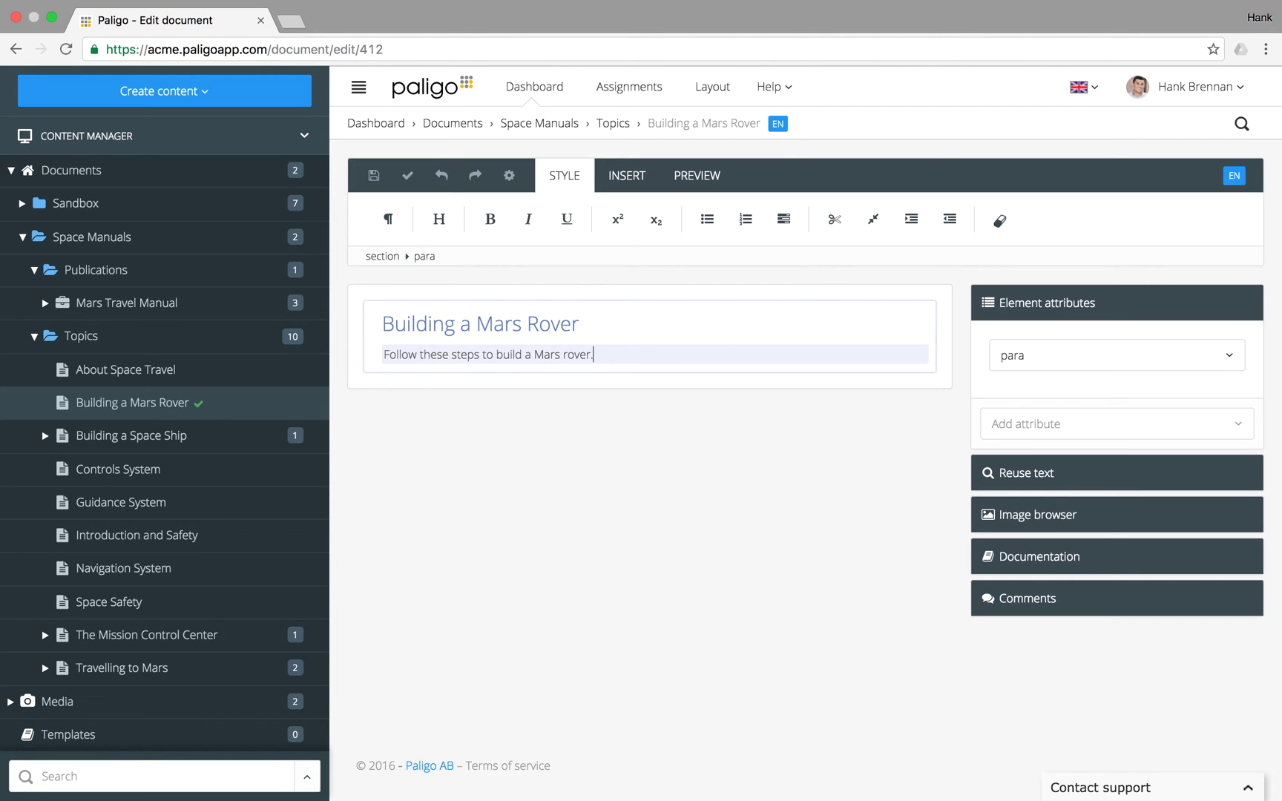
key("Return")
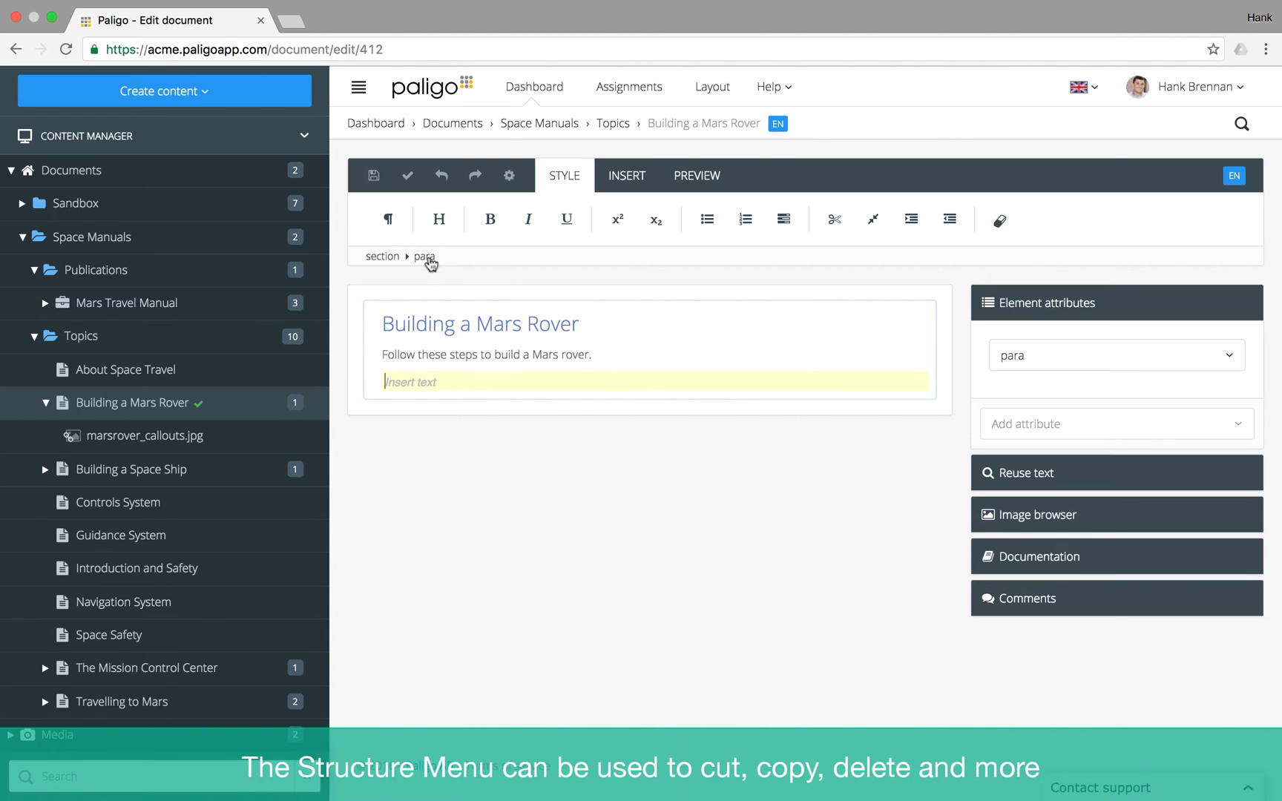
left_click(425, 257)
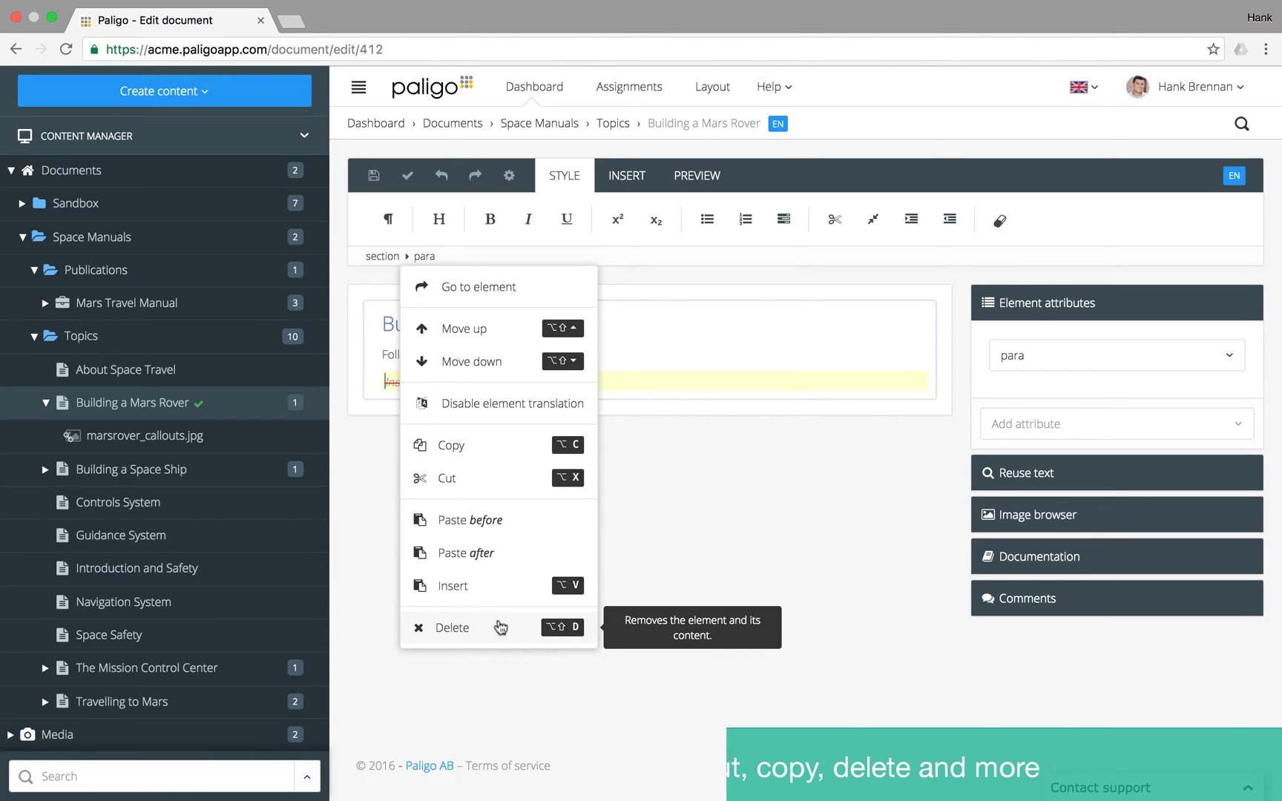
left_click(424, 255)
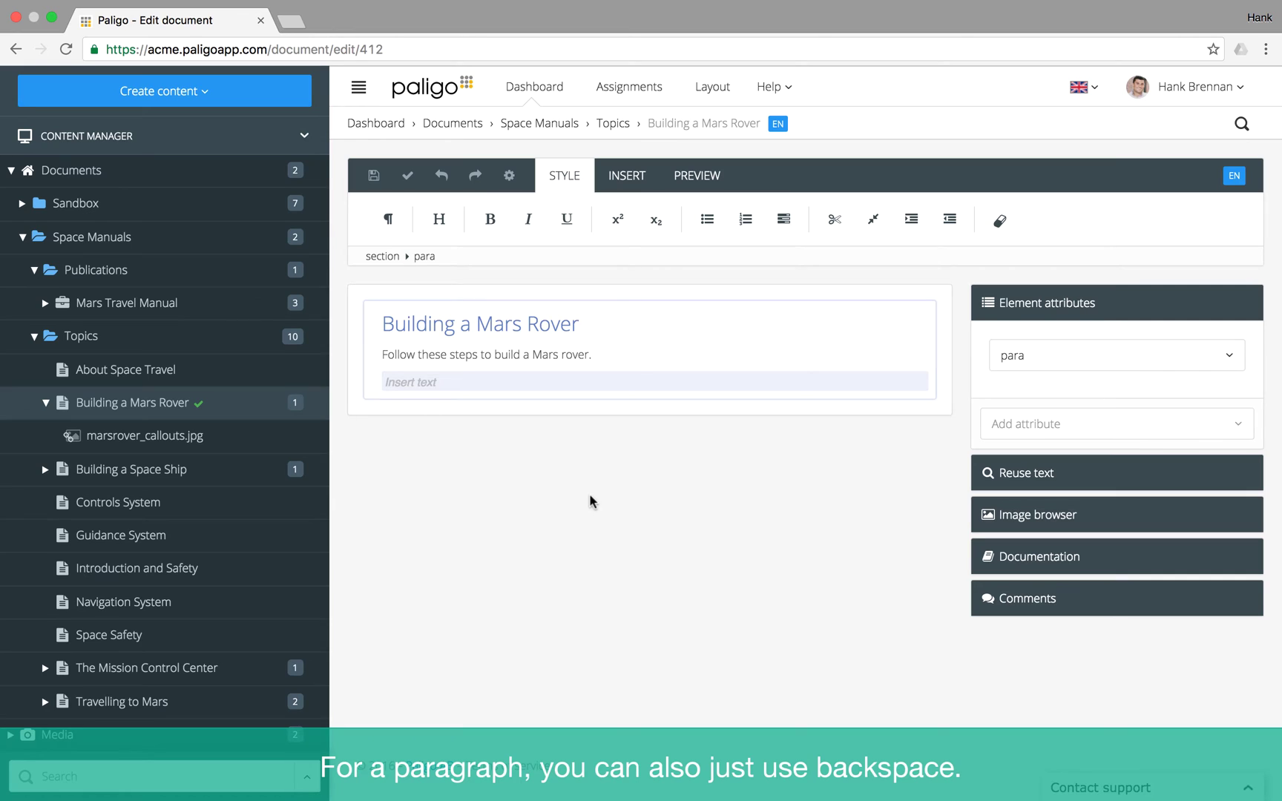
key("BackSpace")
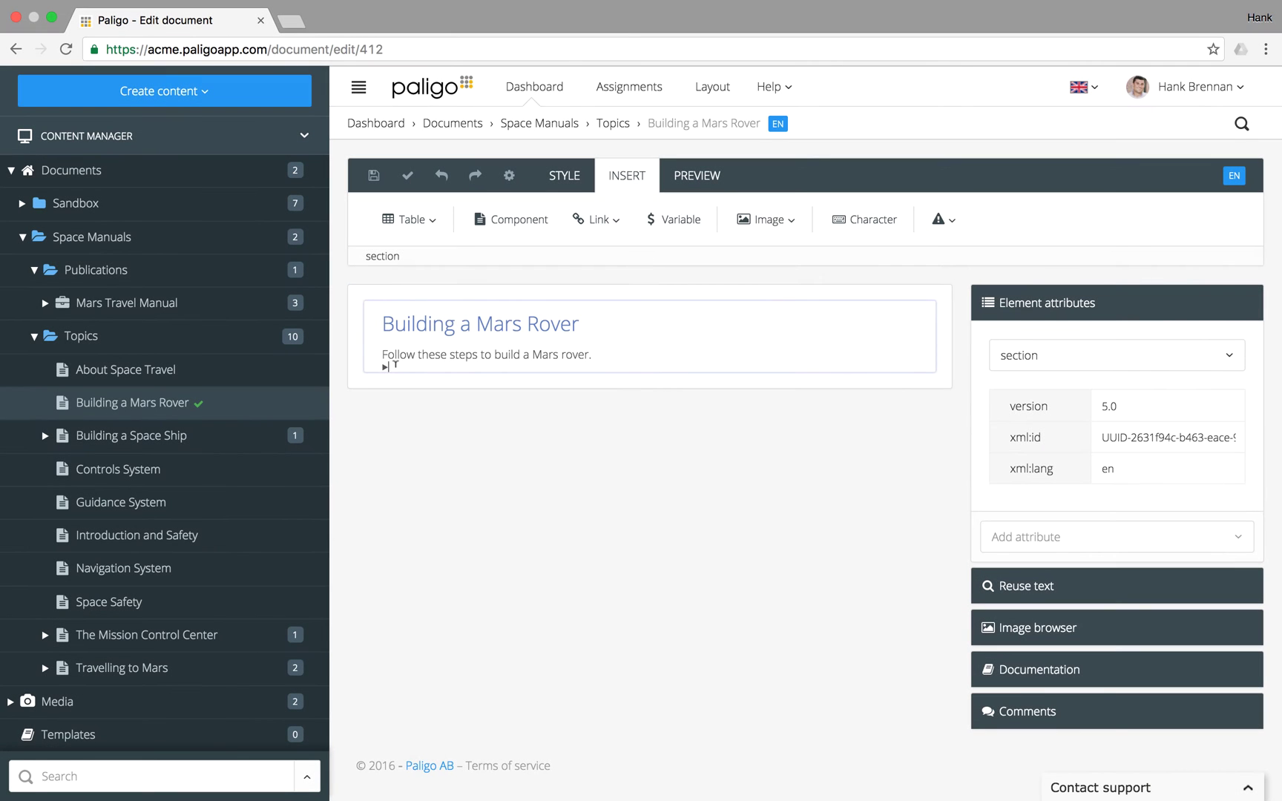
Insert a note element after the intro reading 'Building a Mars rover is complicated!'.
left_click(395, 366)
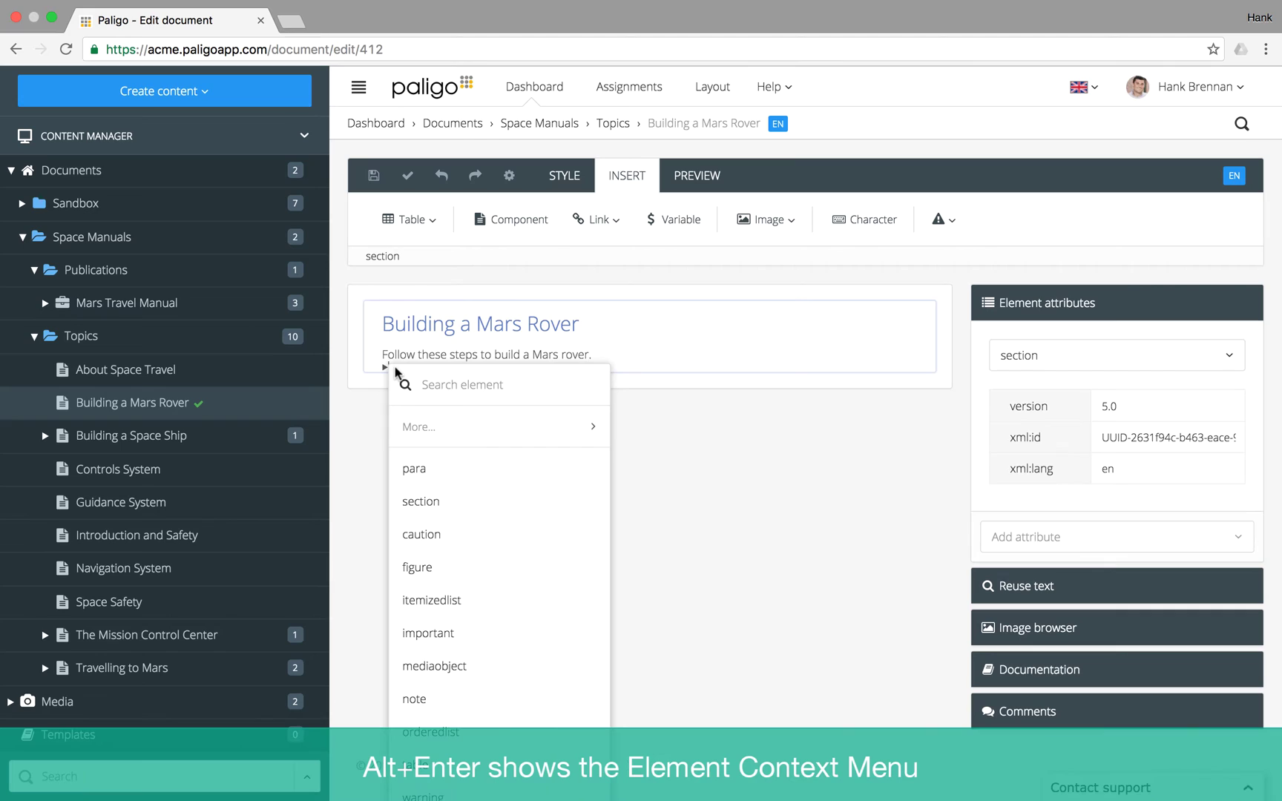
type("fig")
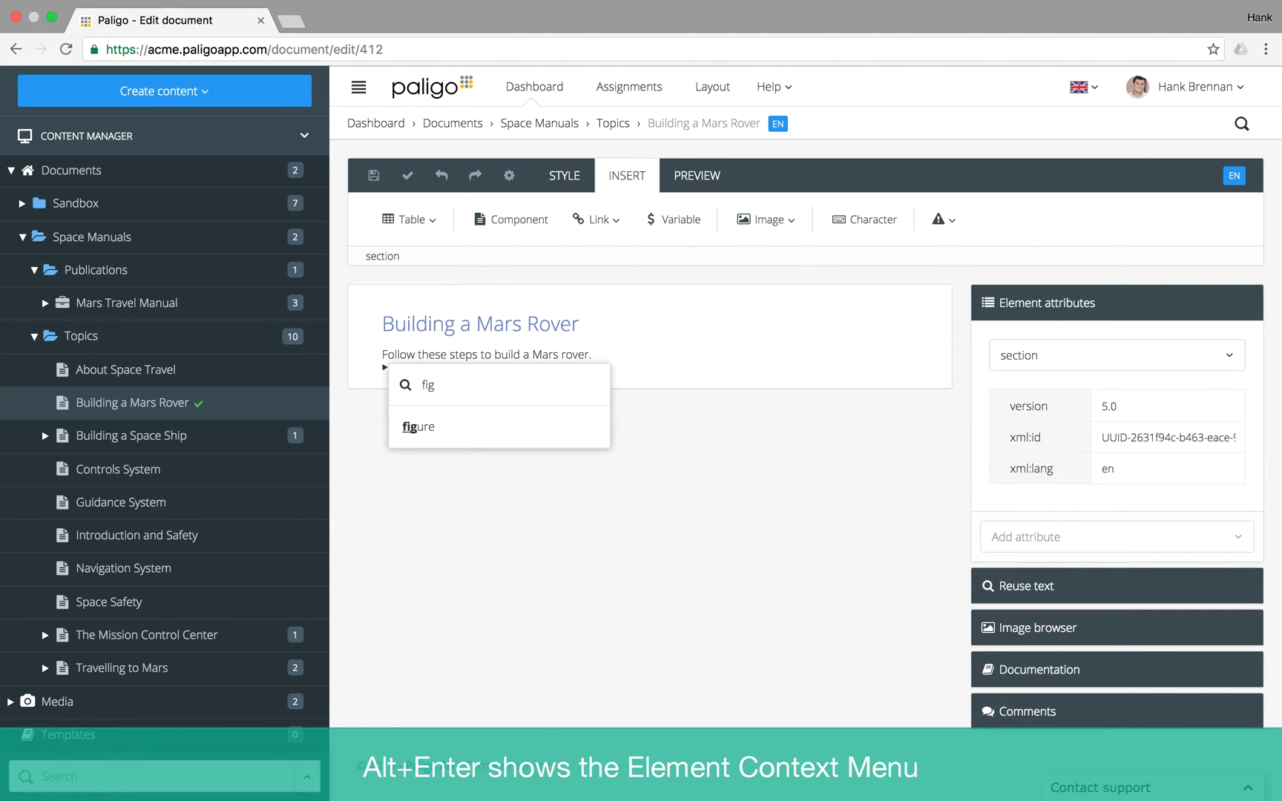
key("BackSpace")
key("BackSpace")
key("BackSpace")
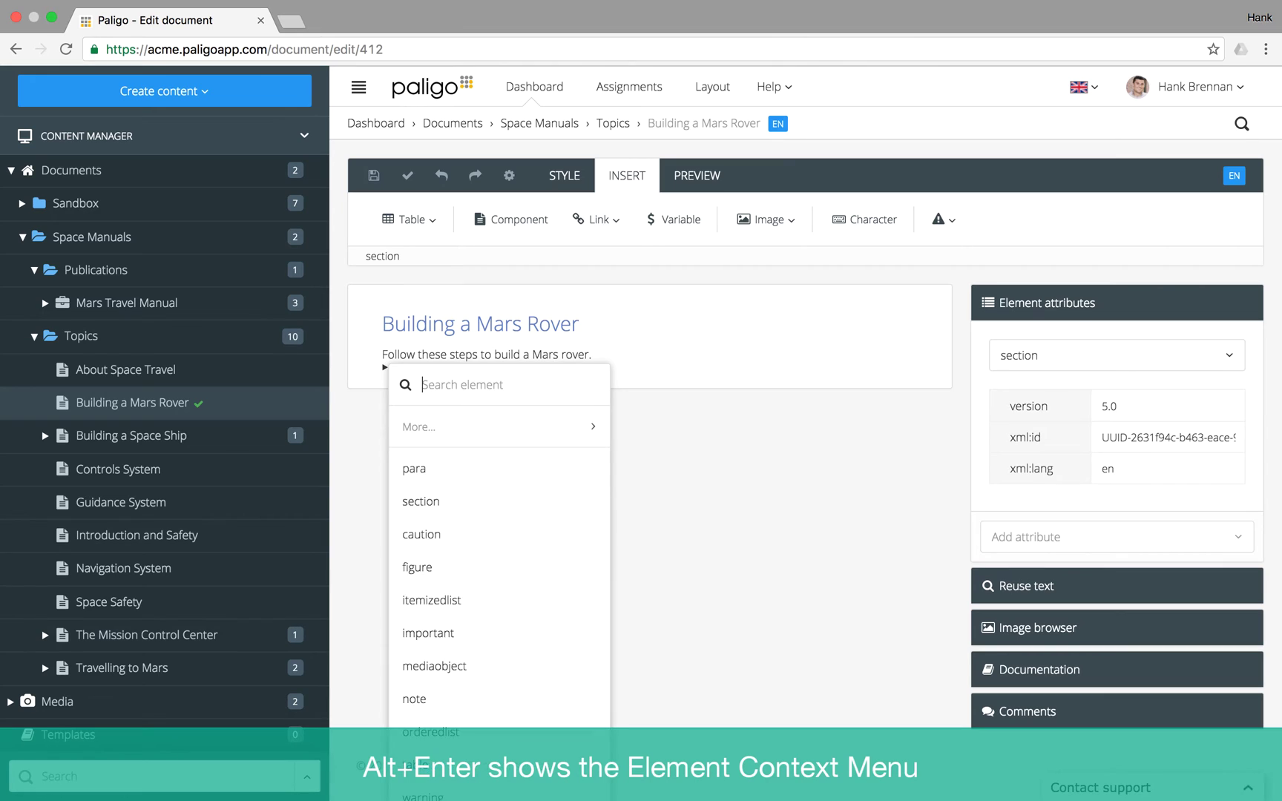
type("exam")
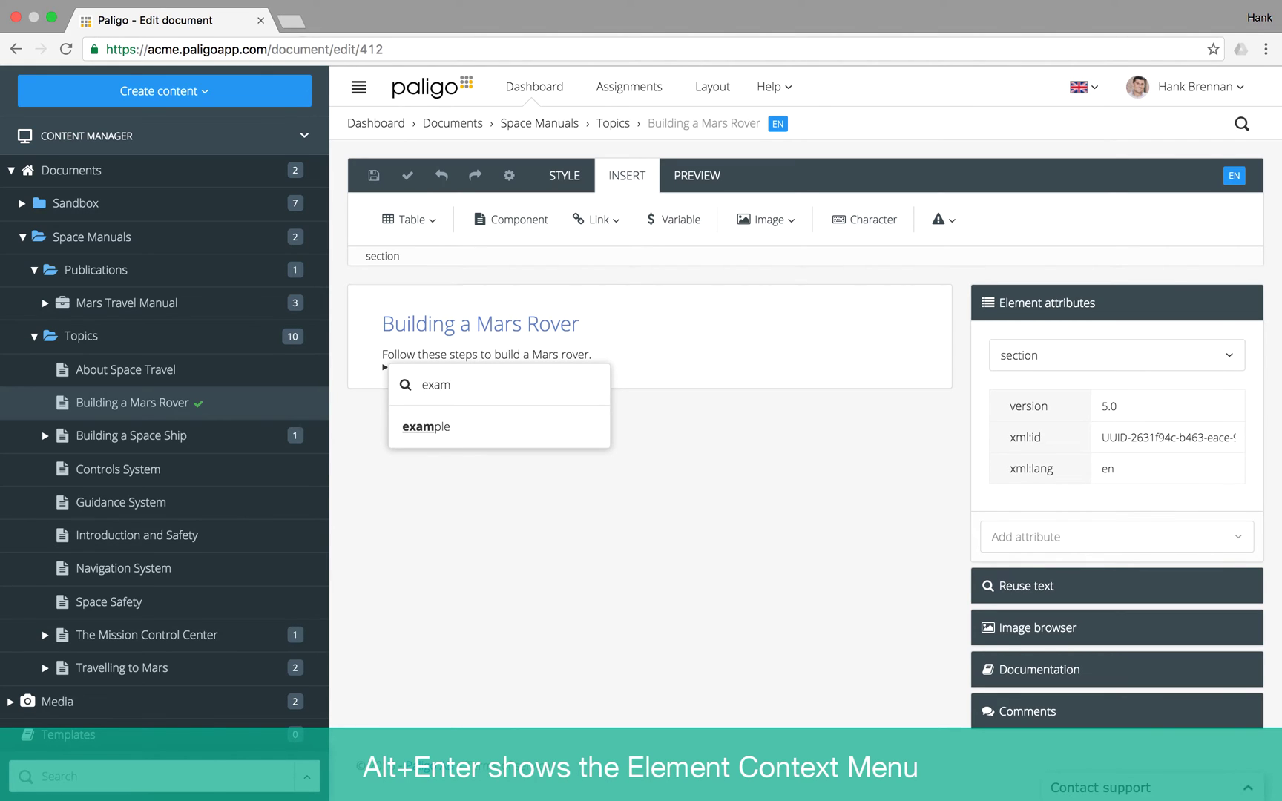
key("BackSpace")
key("BackSpace")
key("BackSpace")
key("BackSpace")
type("no")
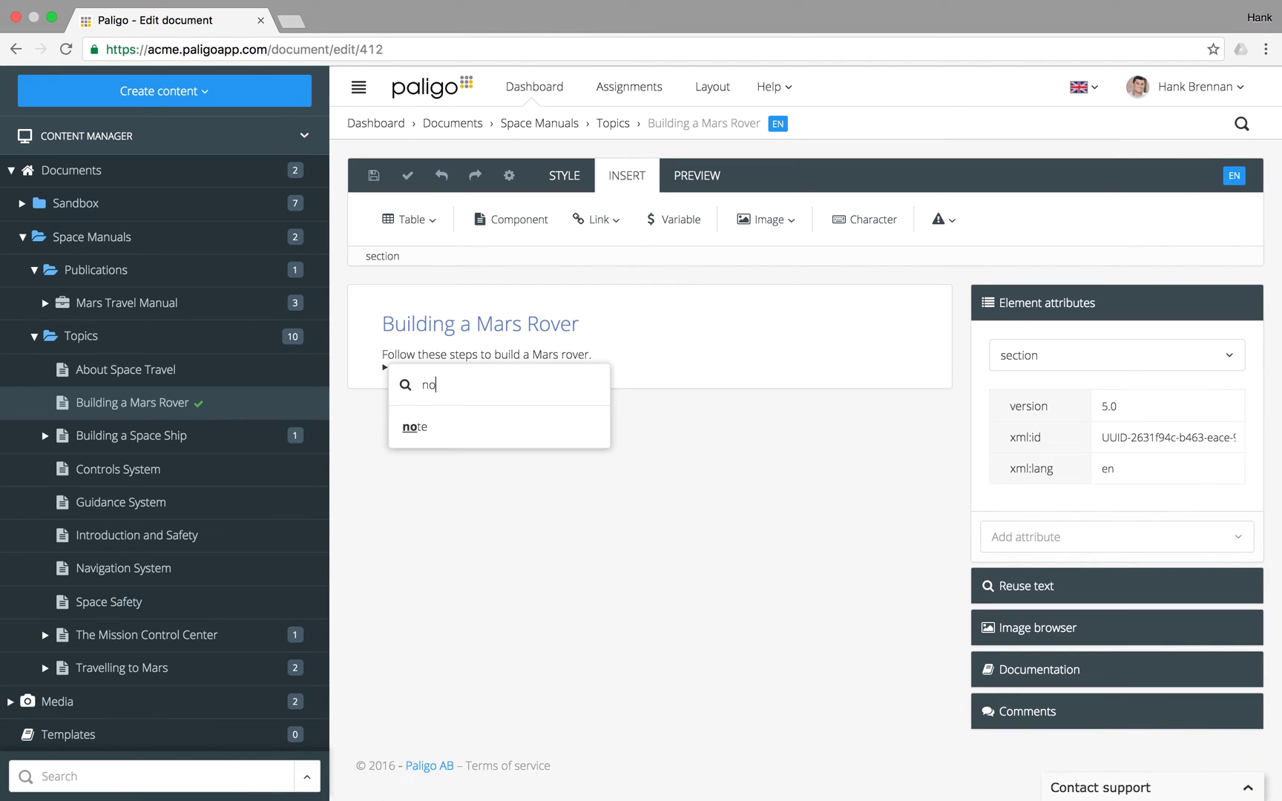
type("t")
key("Down")
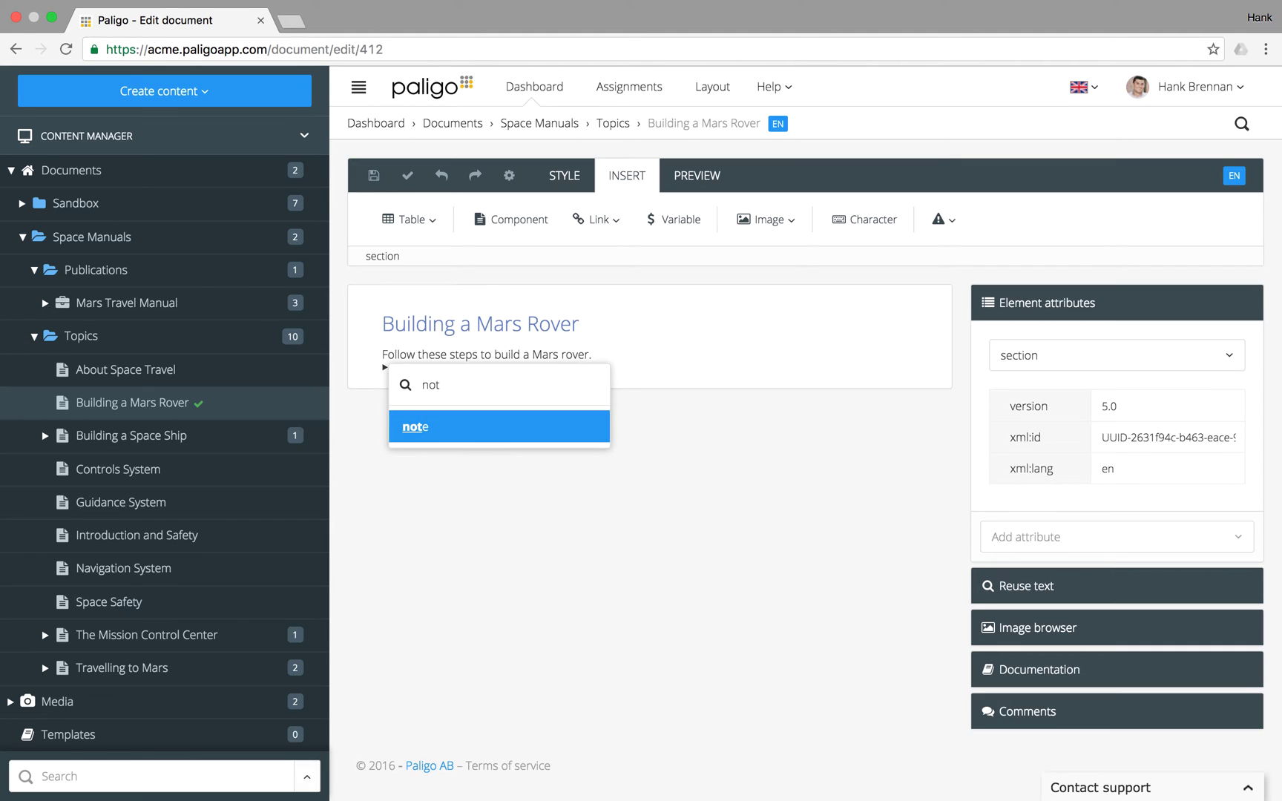
key("Return")
type("Building a Mars rover is complicated!")
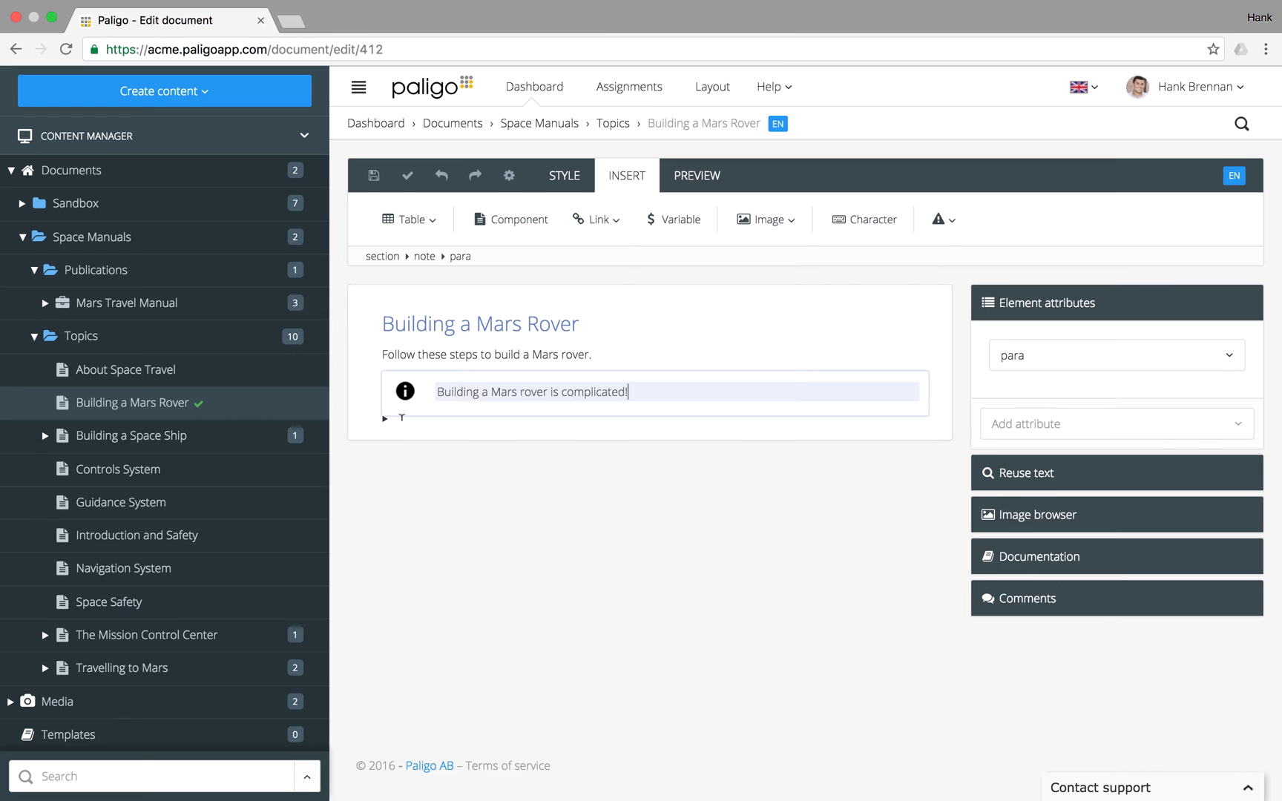
Add a Procedure after the note with step 1 'Get a team of great engineers to design it.'.
left_click(401, 418)
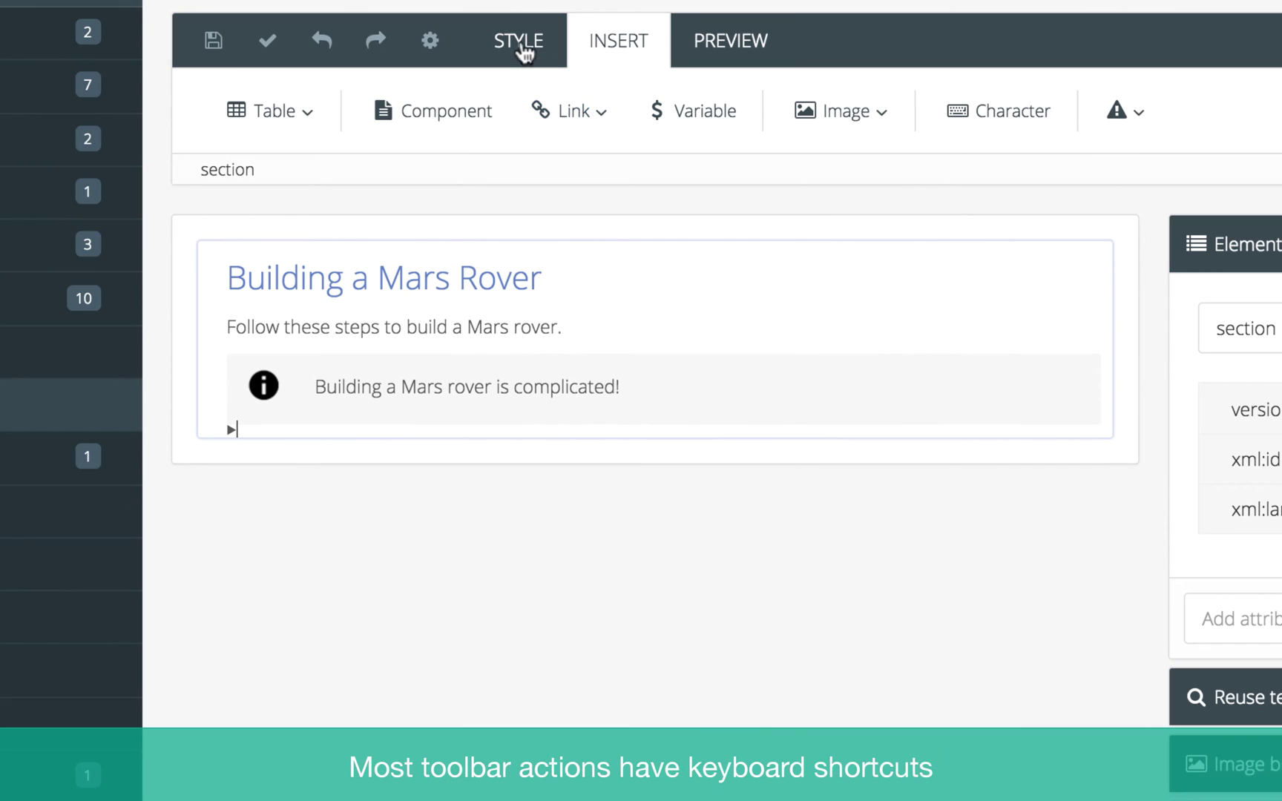
left_click(522, 44)
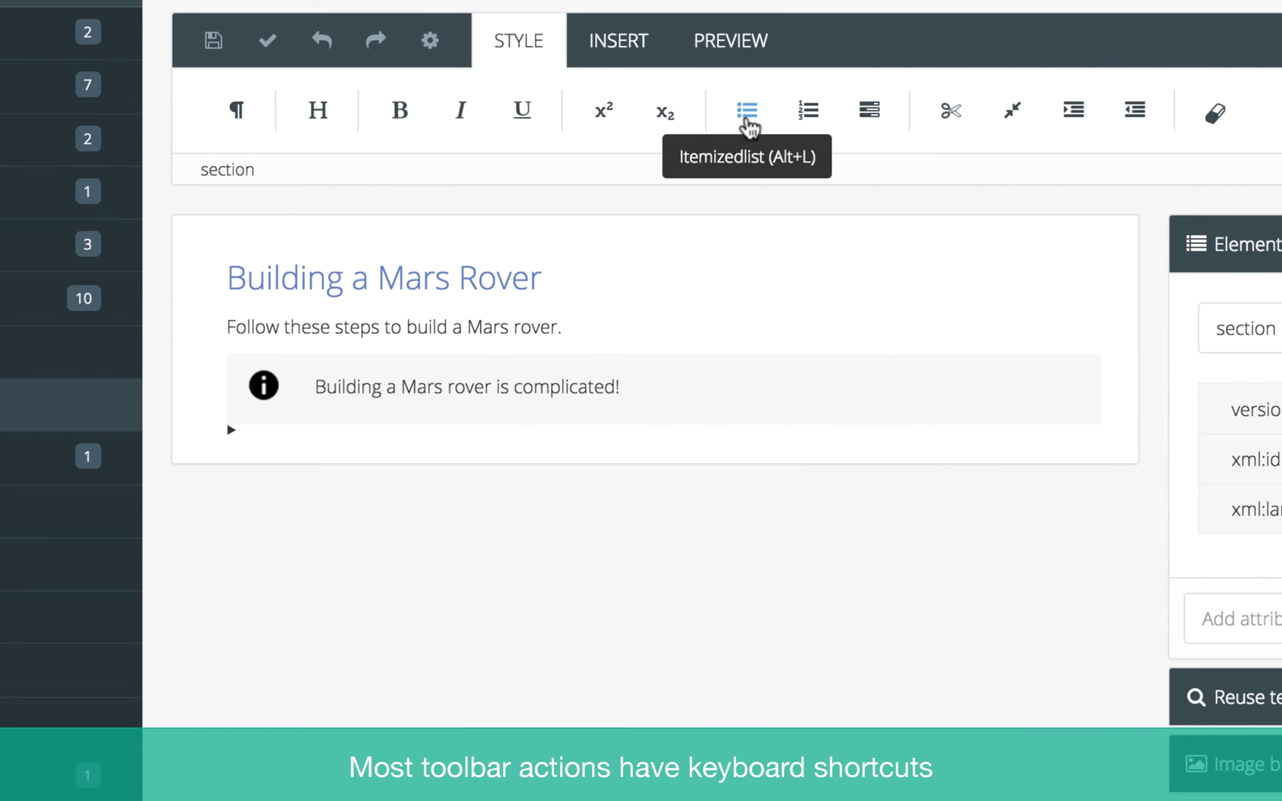
left_click(870, 115)
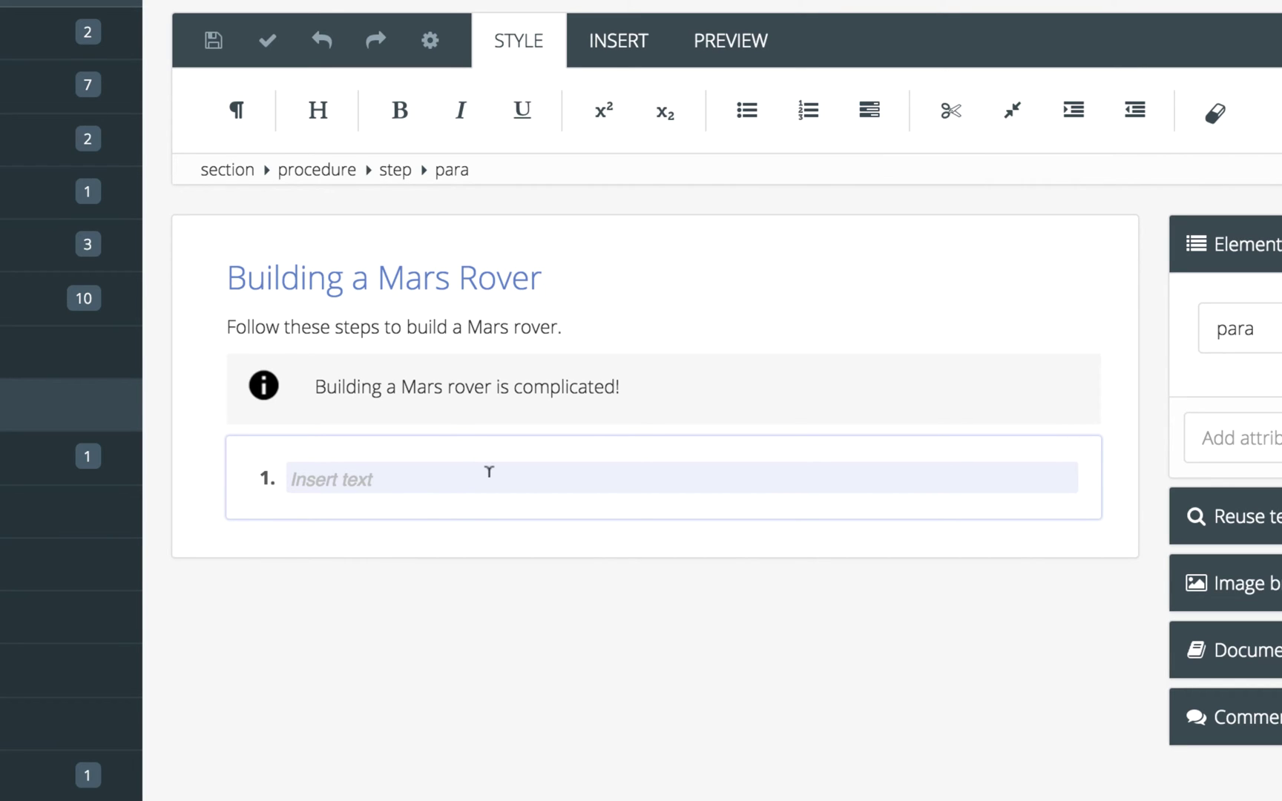
type("Get a team of great engineers to design it.")
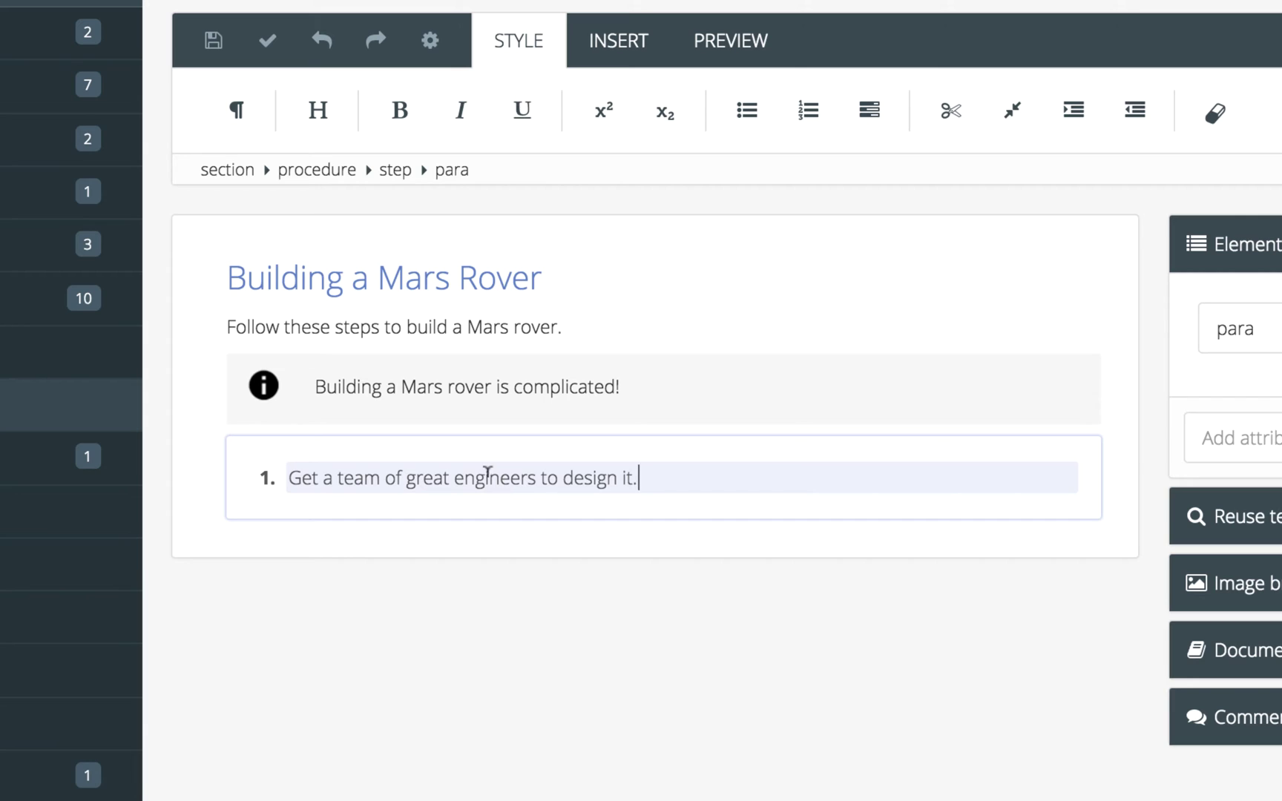
key("Return")
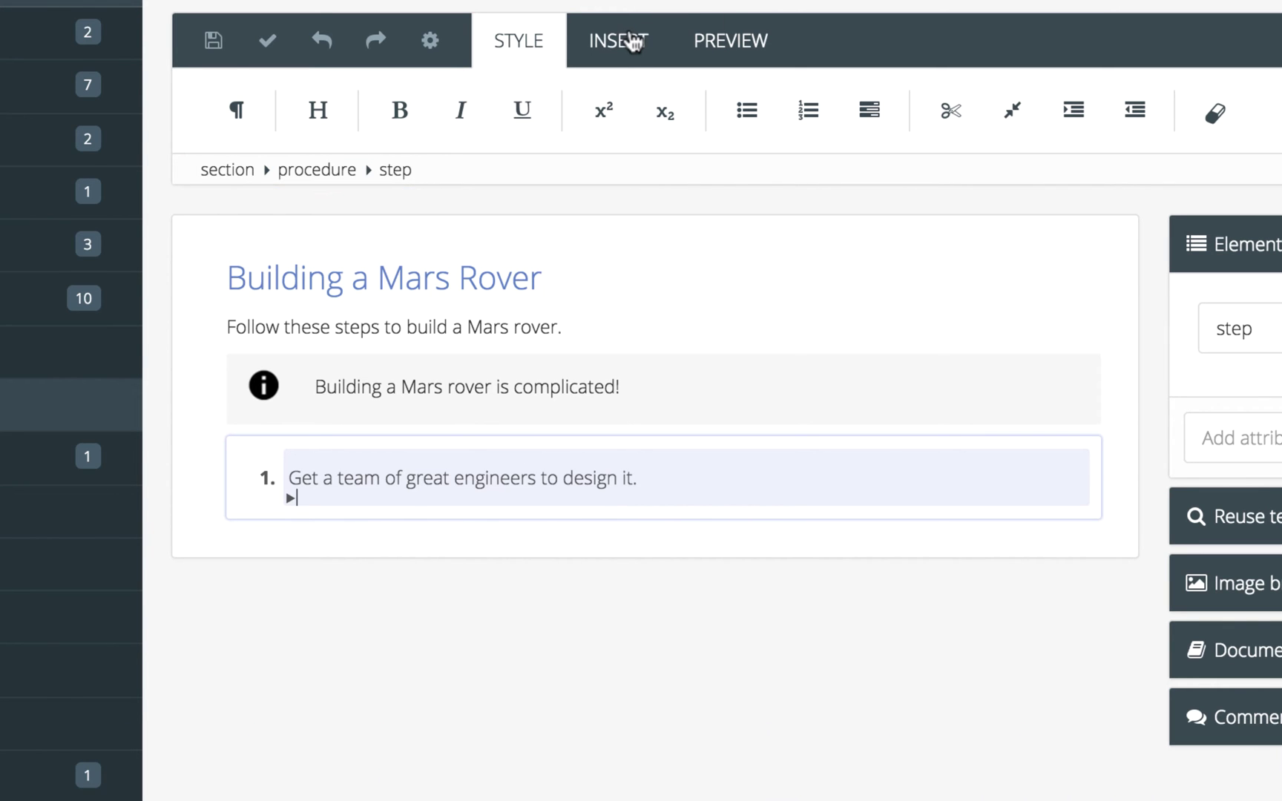
Insert marsrover_callouts.jpg from the Space Manual media folder as an image in step 1.
left_click(628, 41)
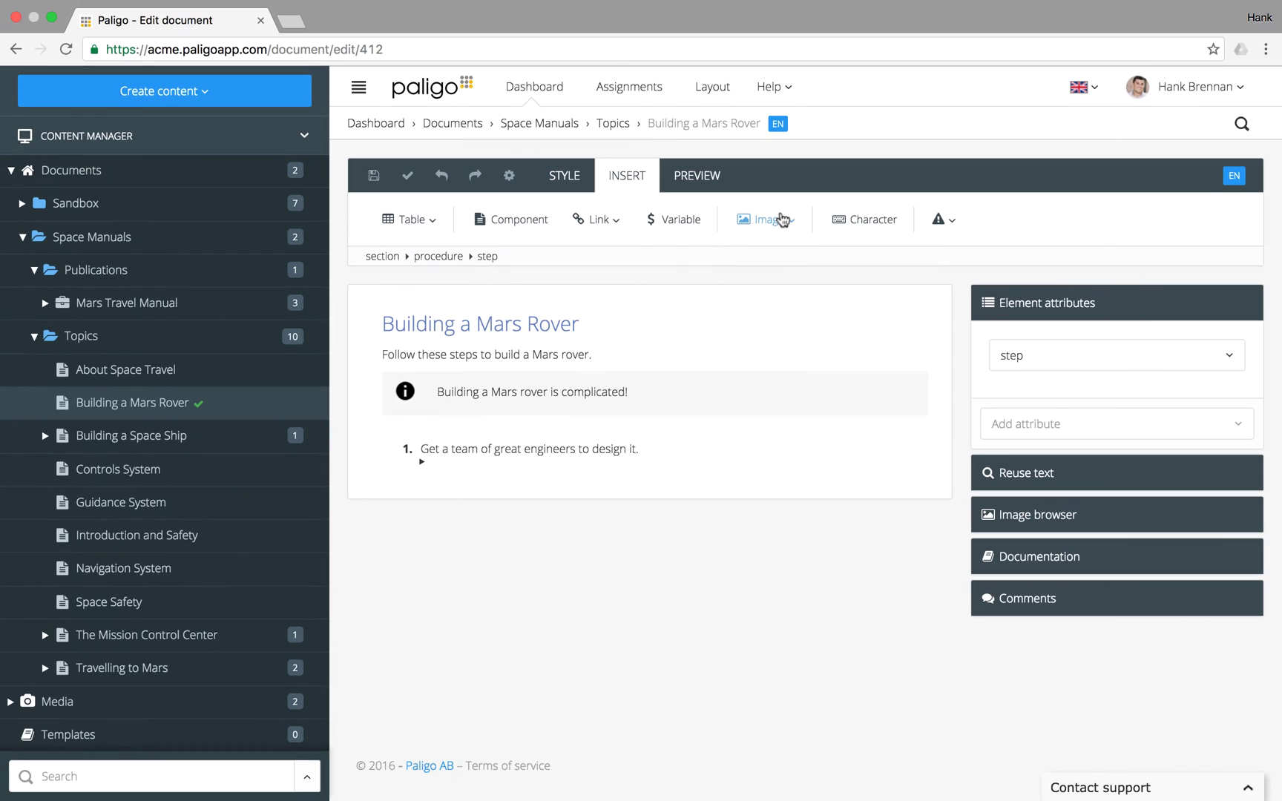
left_click(867, 108)
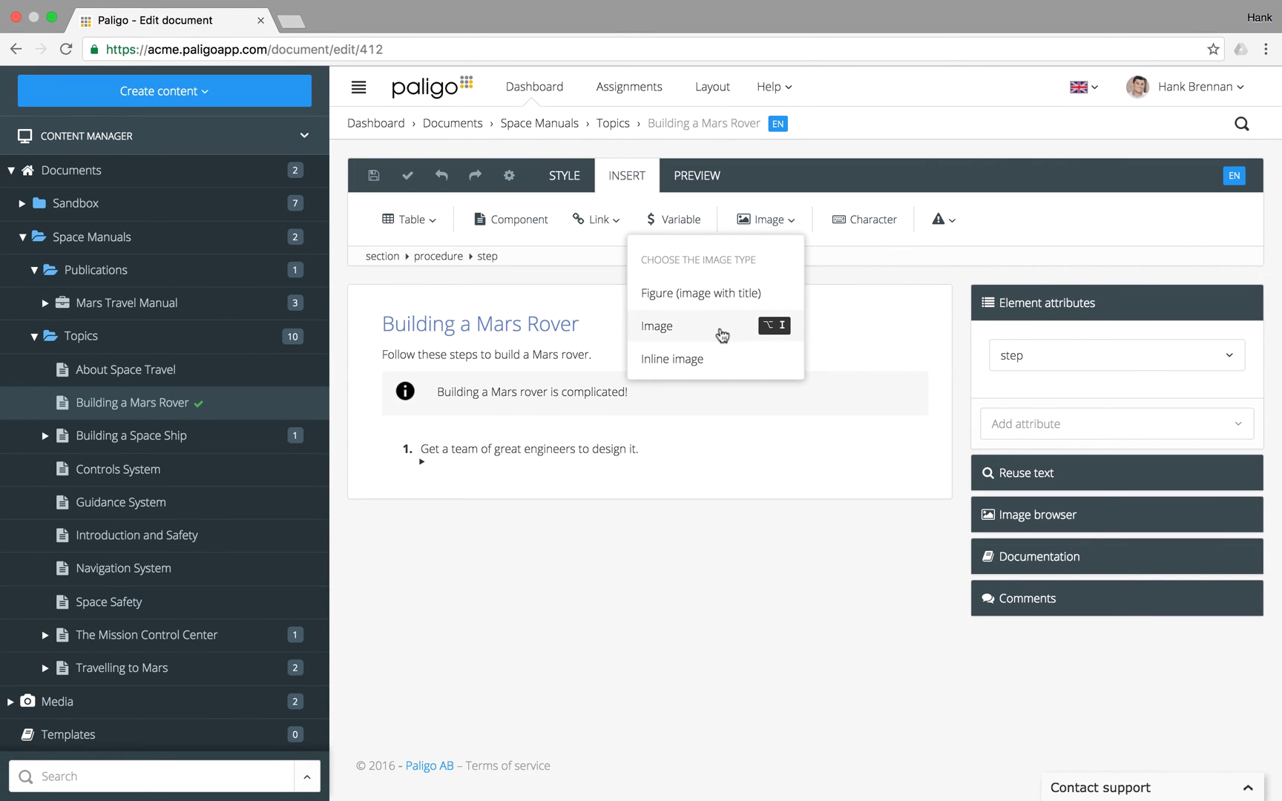
left_click(721, 335)
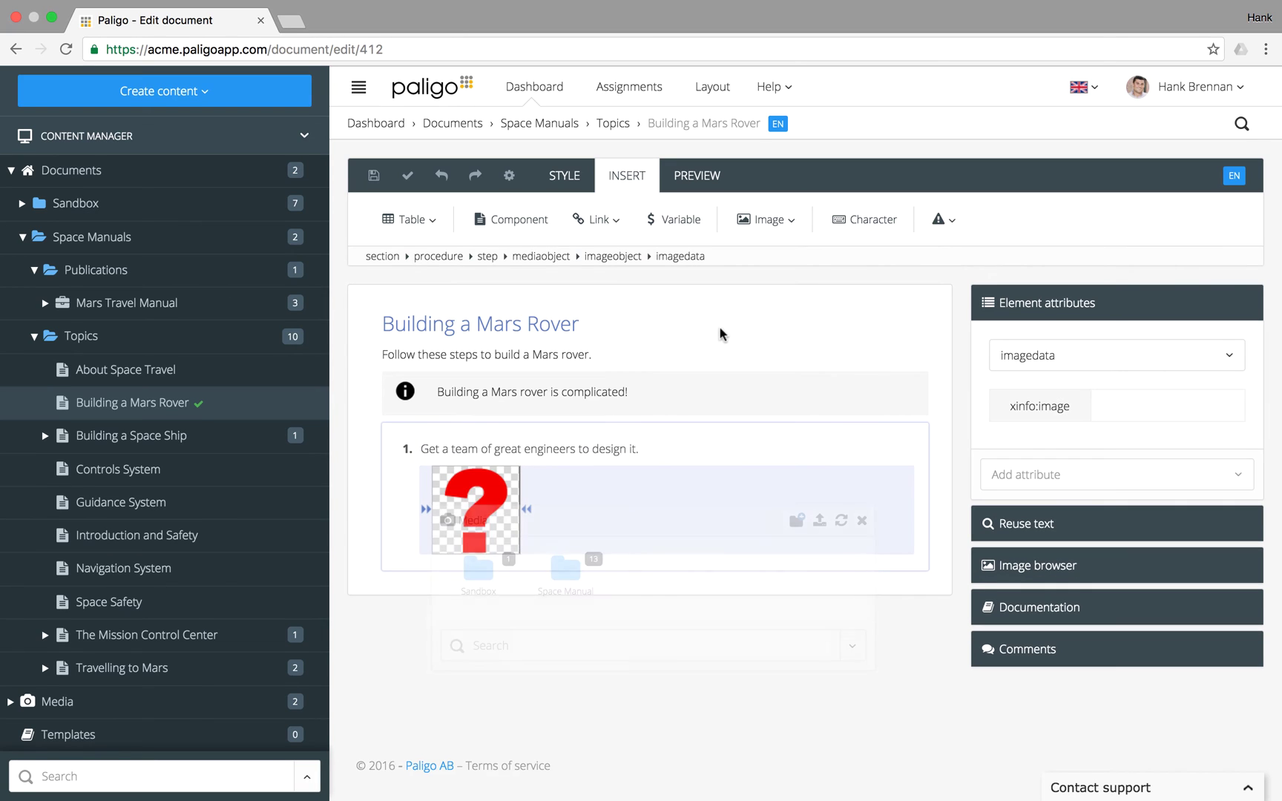
left_click(567, 560)
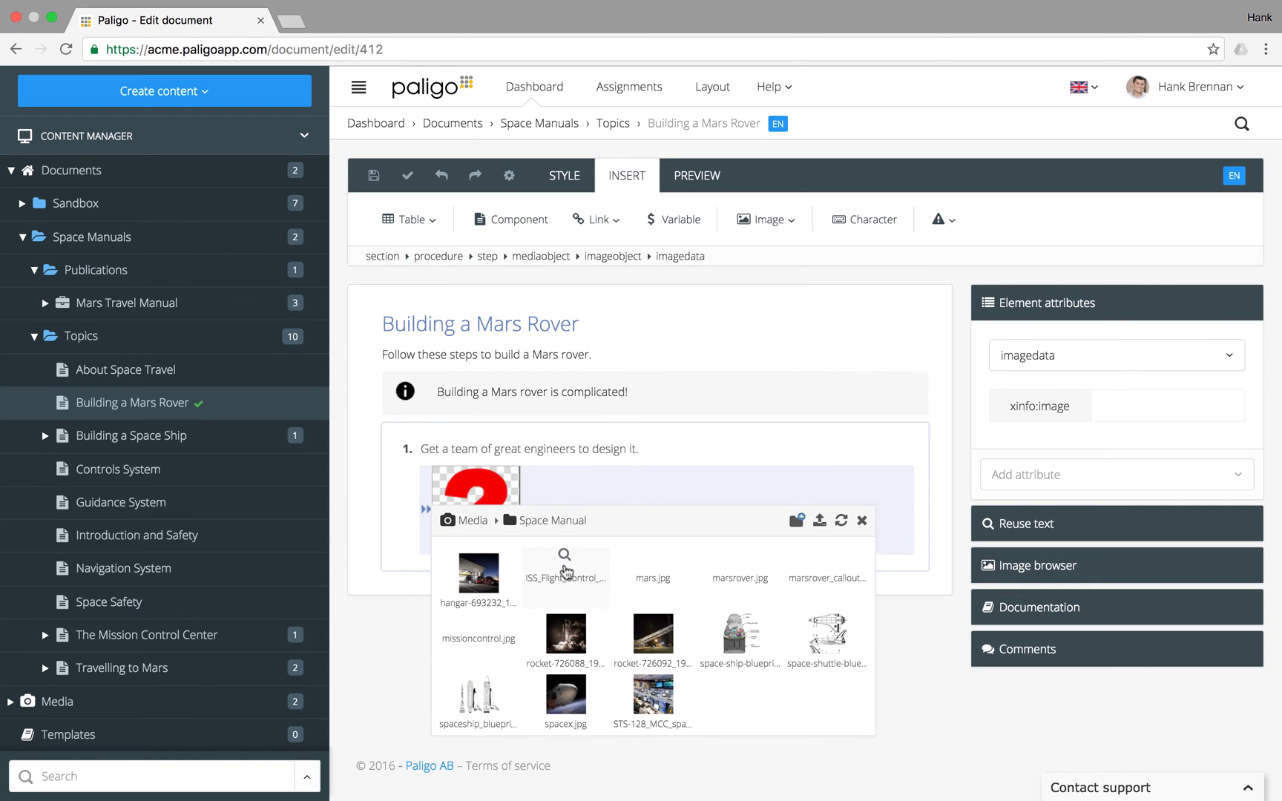
left_click(819, 567)
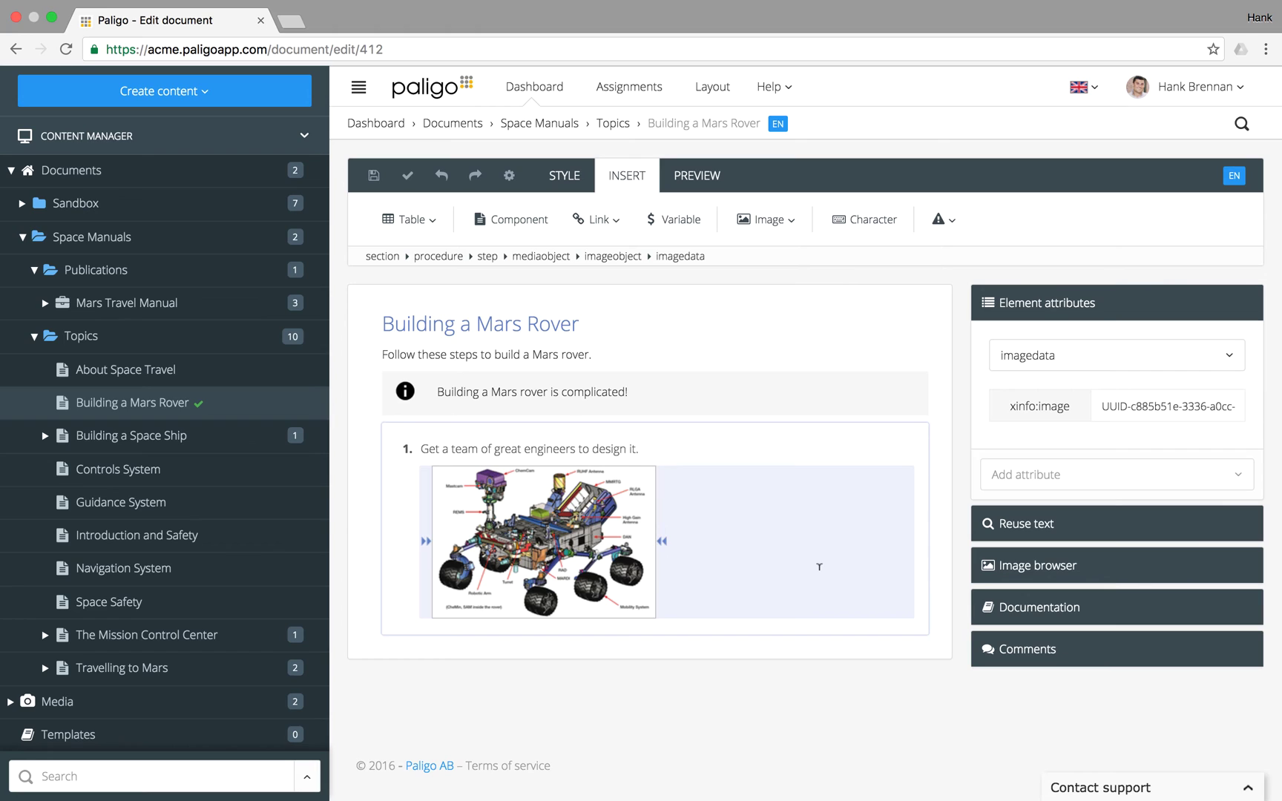
Add steps 2–4: 'Build the software.', 'Assemble the rover parts.', 'Assemble the Mobility System.'.
key("Return")
type("Build the software.")
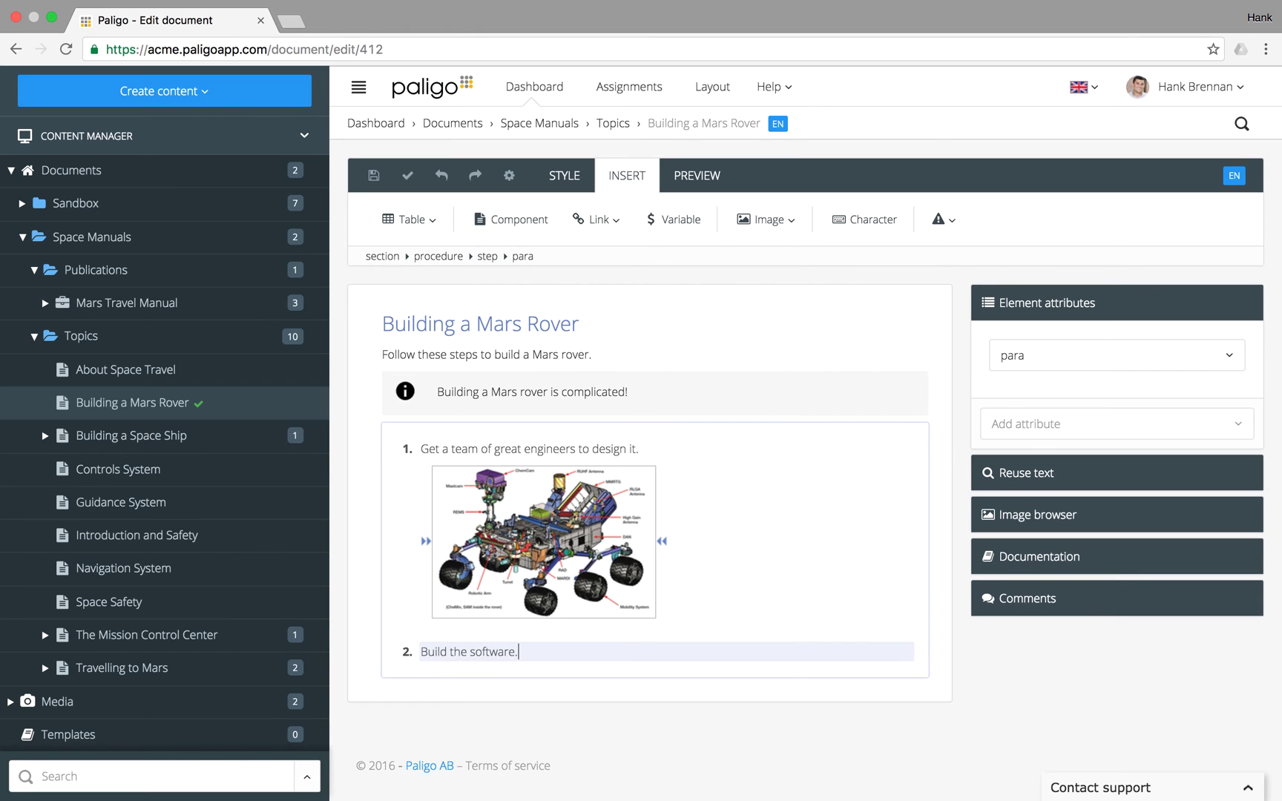
key("Return")
type("Assemble the rover parts.")
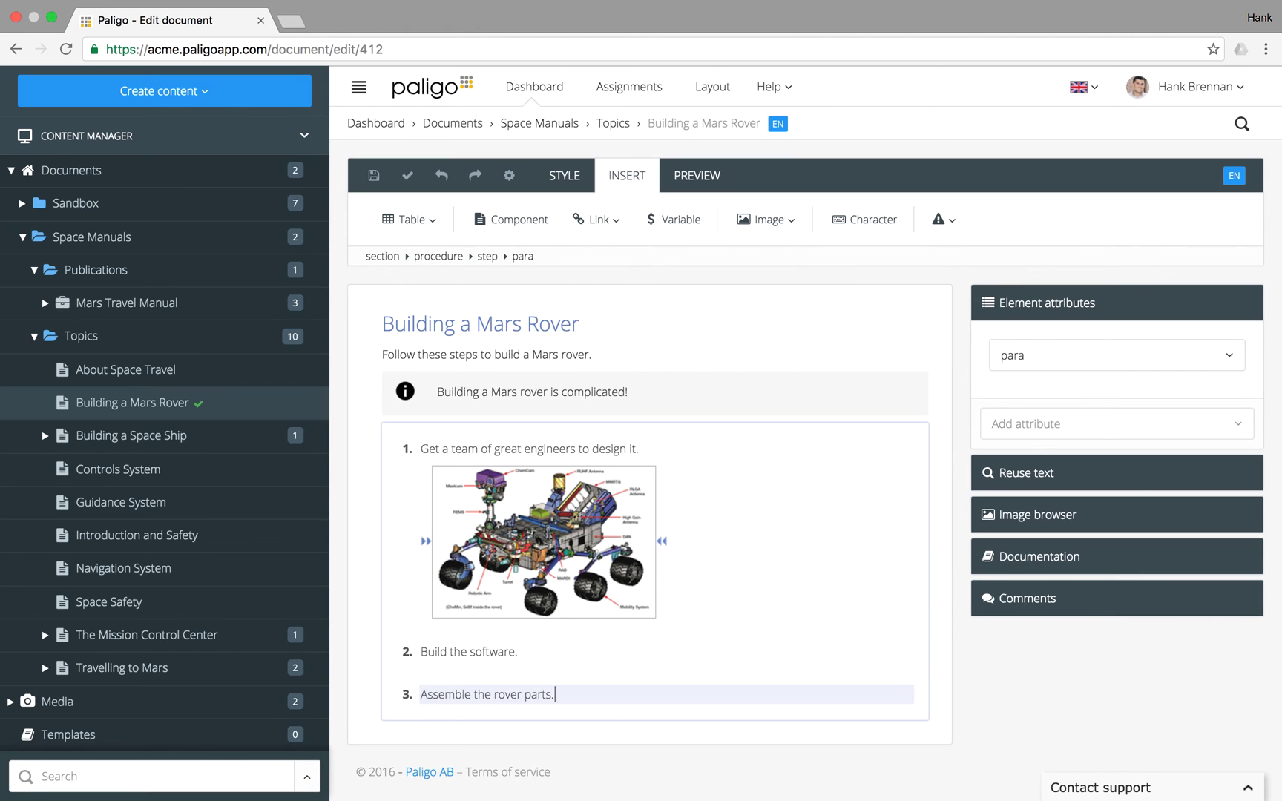
key("Return")
type("Assemble the Mobility System.")
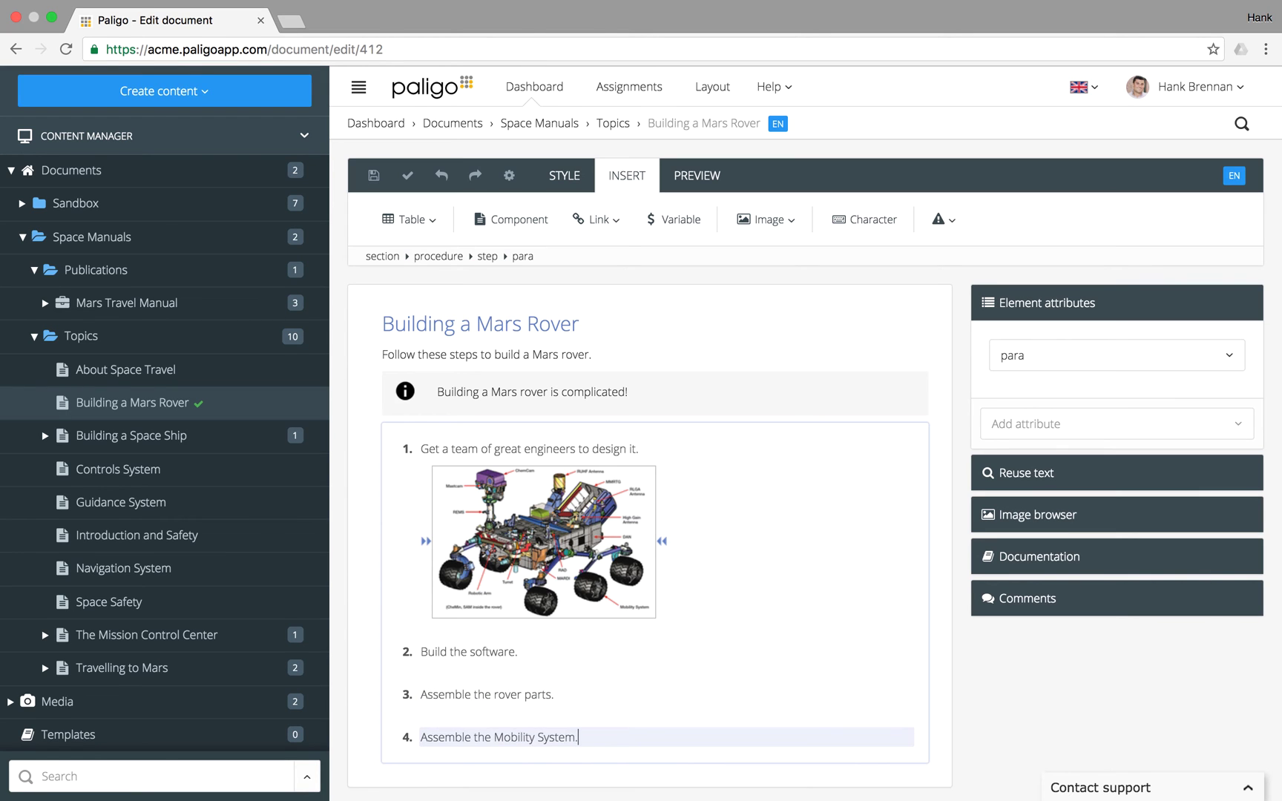
Add steps 5 and 6: 'Attach the ChemCam.' and 'Attach the Robotic Arm.'.
key("Return")
type("Attach the ChemCam.")
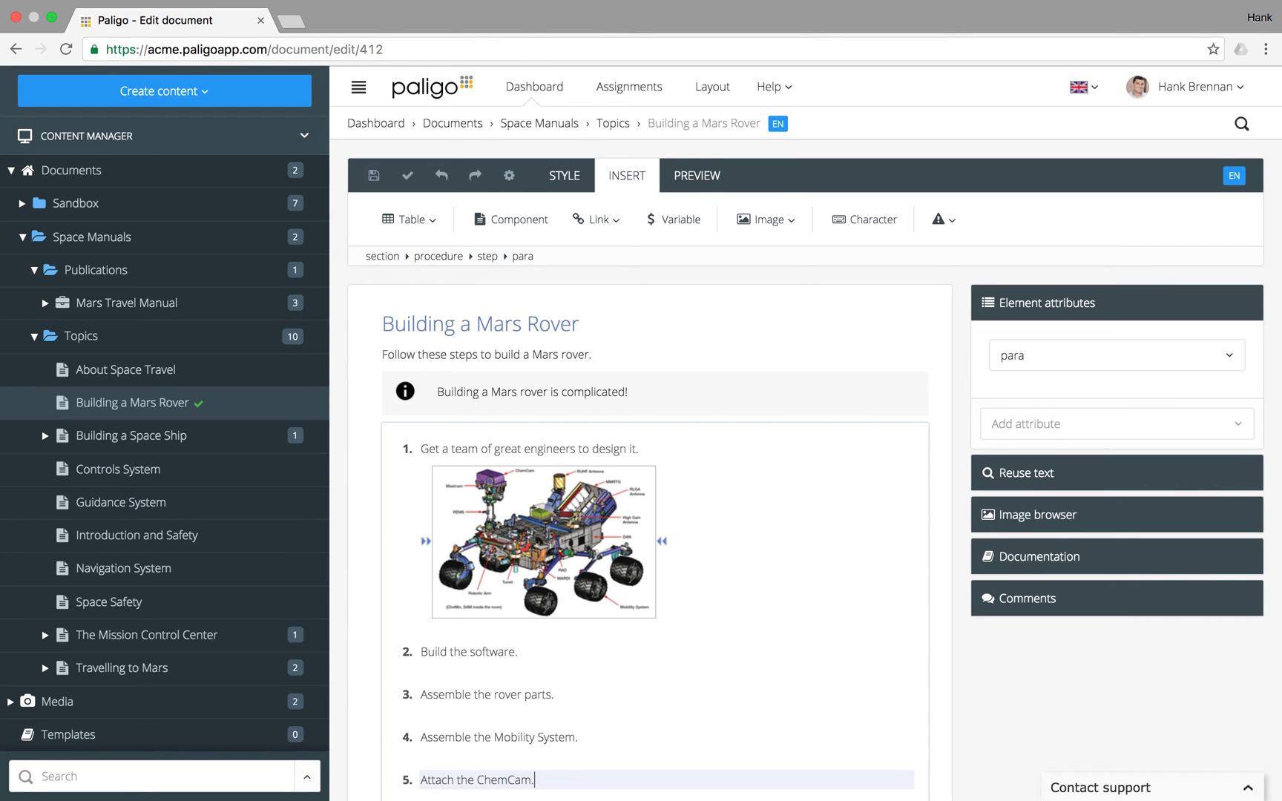
scroll(805, 445, "down", 2)
key("Return")
type("Attach the Robotic Arm.")
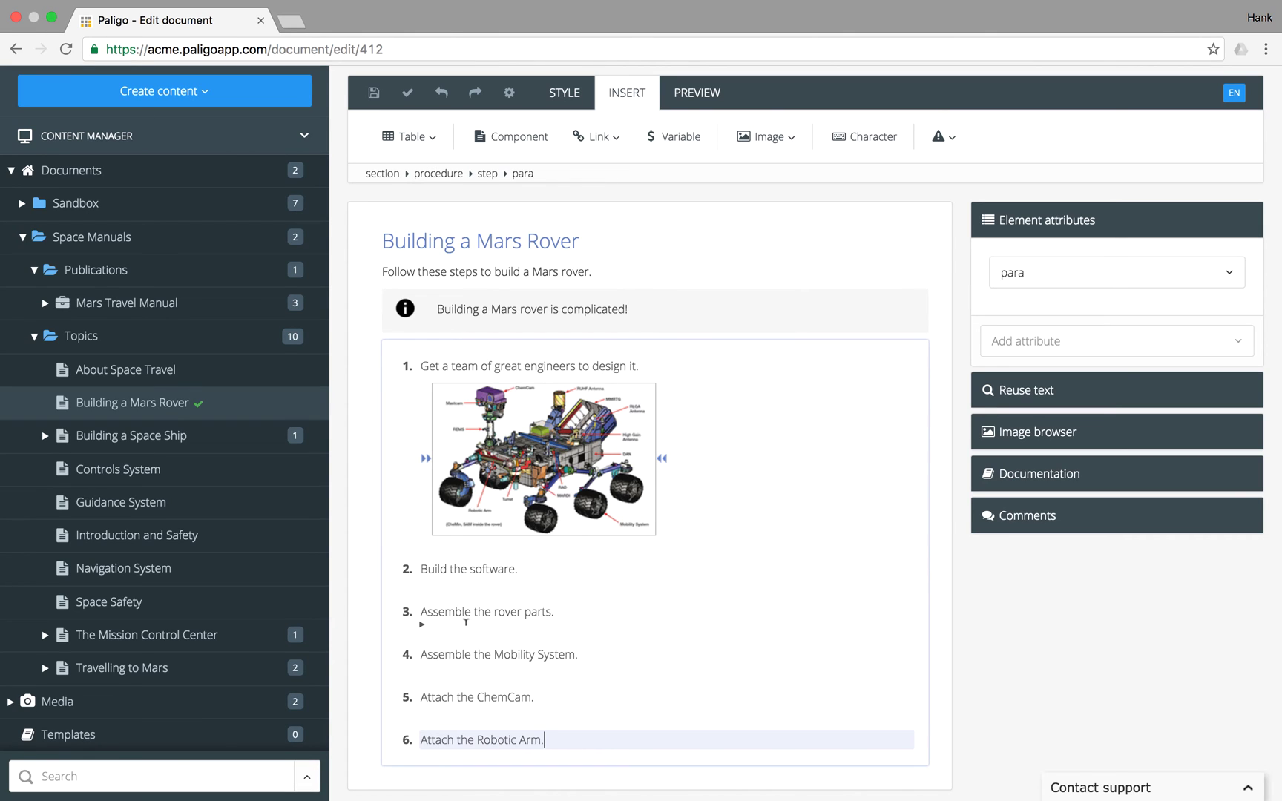
Try inserting a substeps element under step 3, then undo it.
left_click(466, 622)
key("alt+Return")
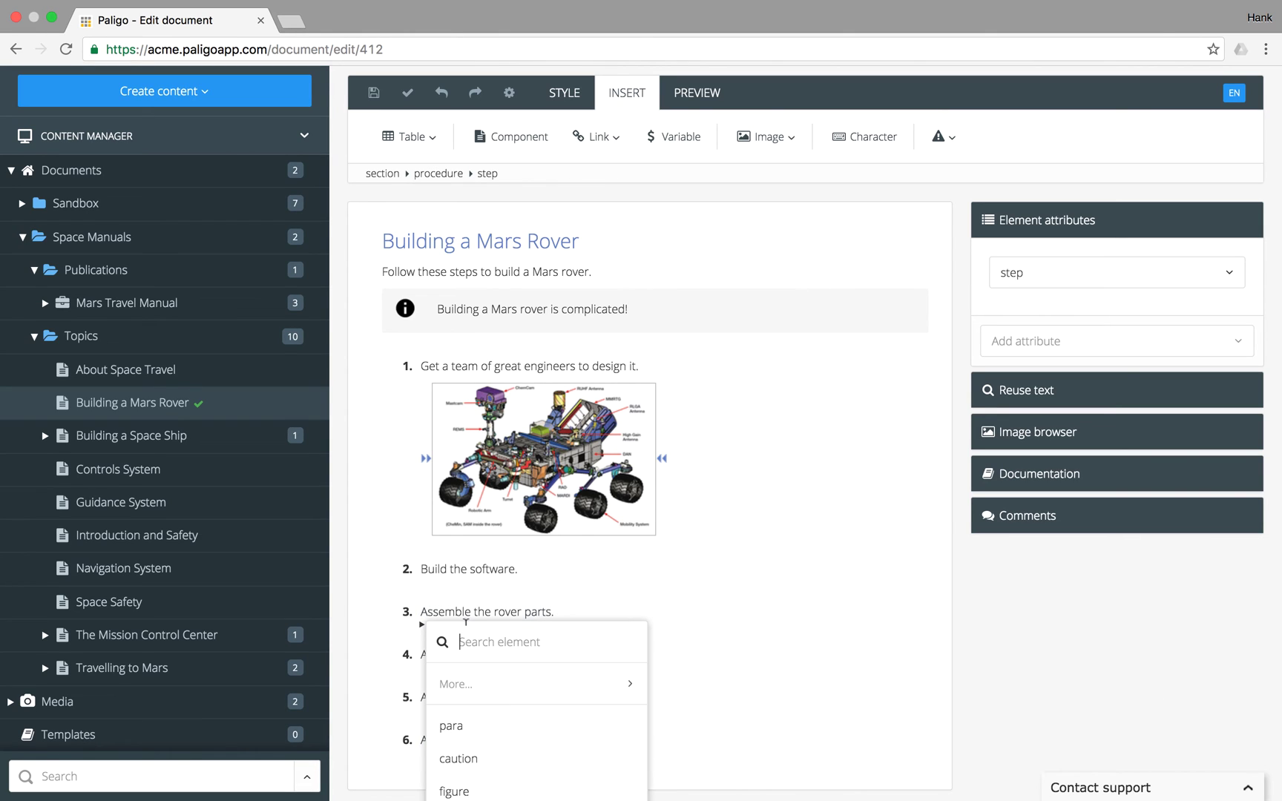
type("sub")
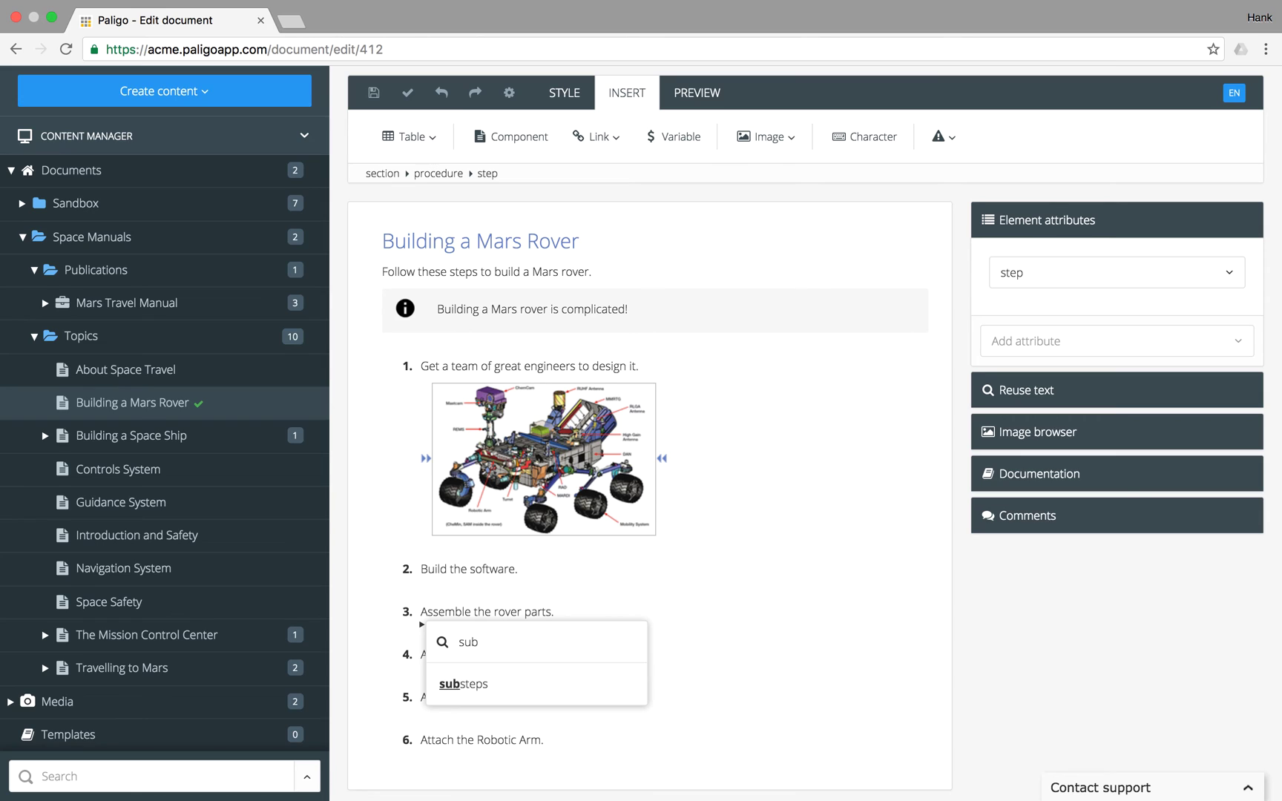
key("Down")
key("Return")
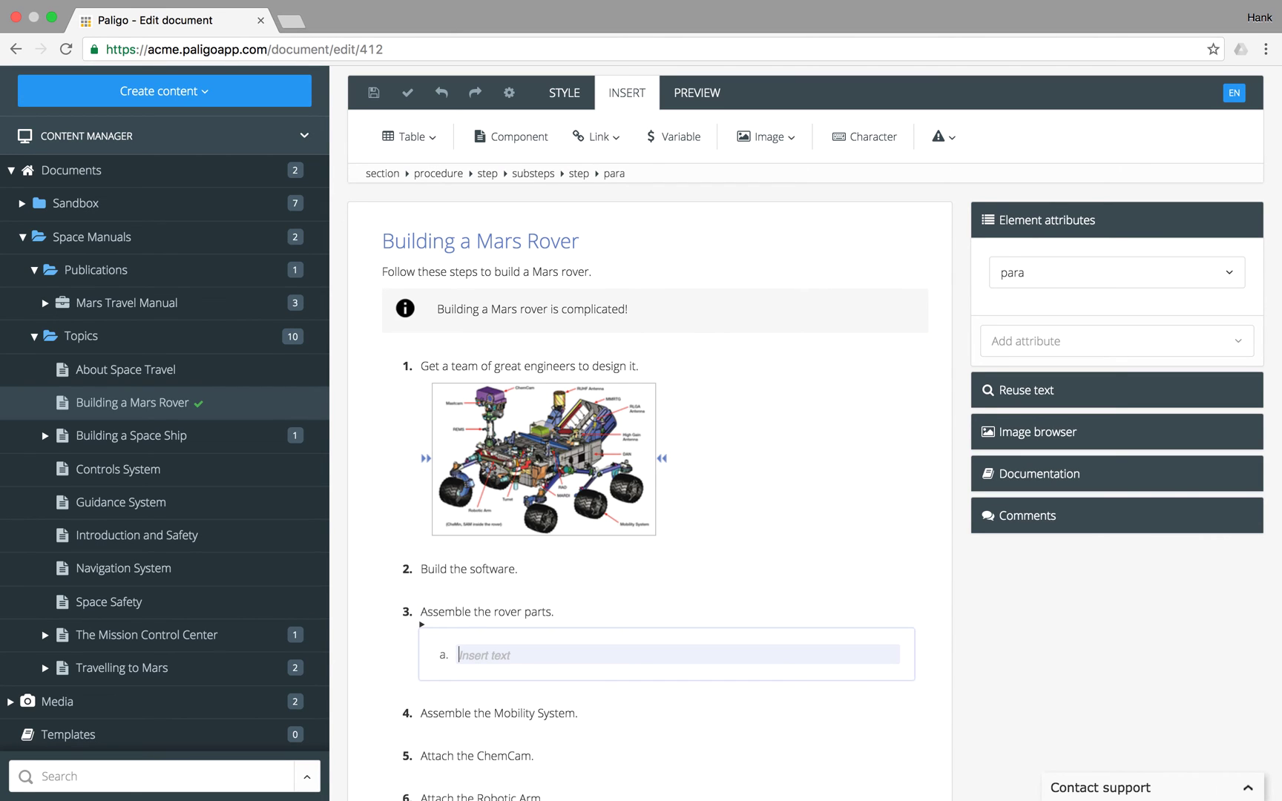
key("ctrl+z")
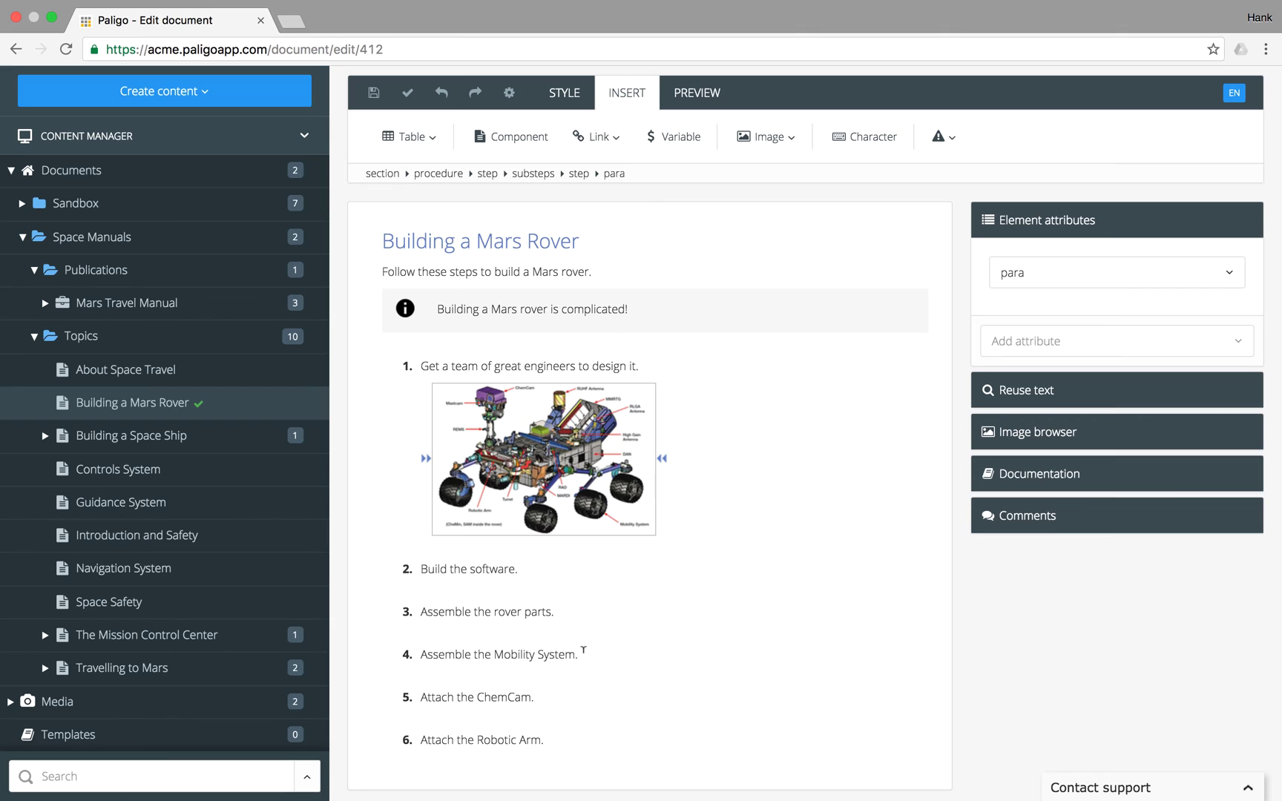
Indent the Mobility System, ChemCam and Robotic Arm steps as substeps a–c under step 3.
left_click(583, 652)
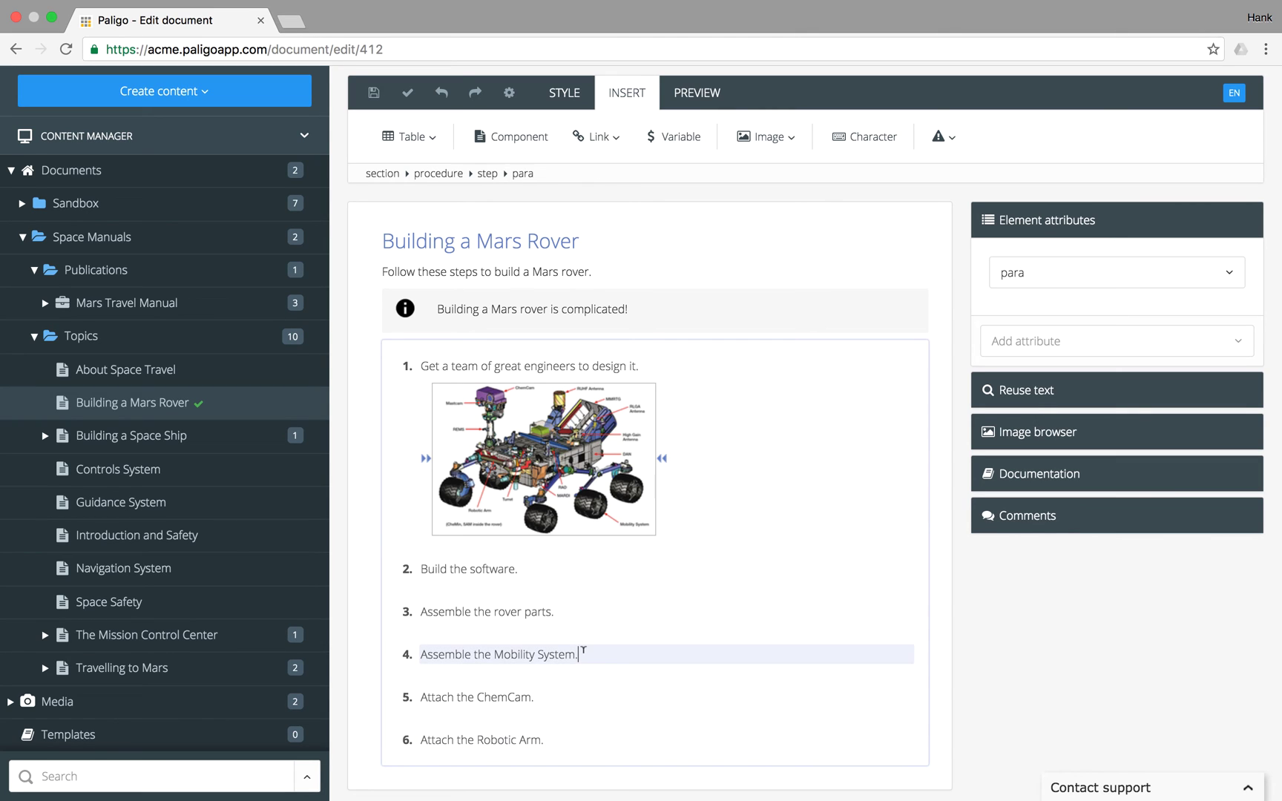
left_click(565, 94)
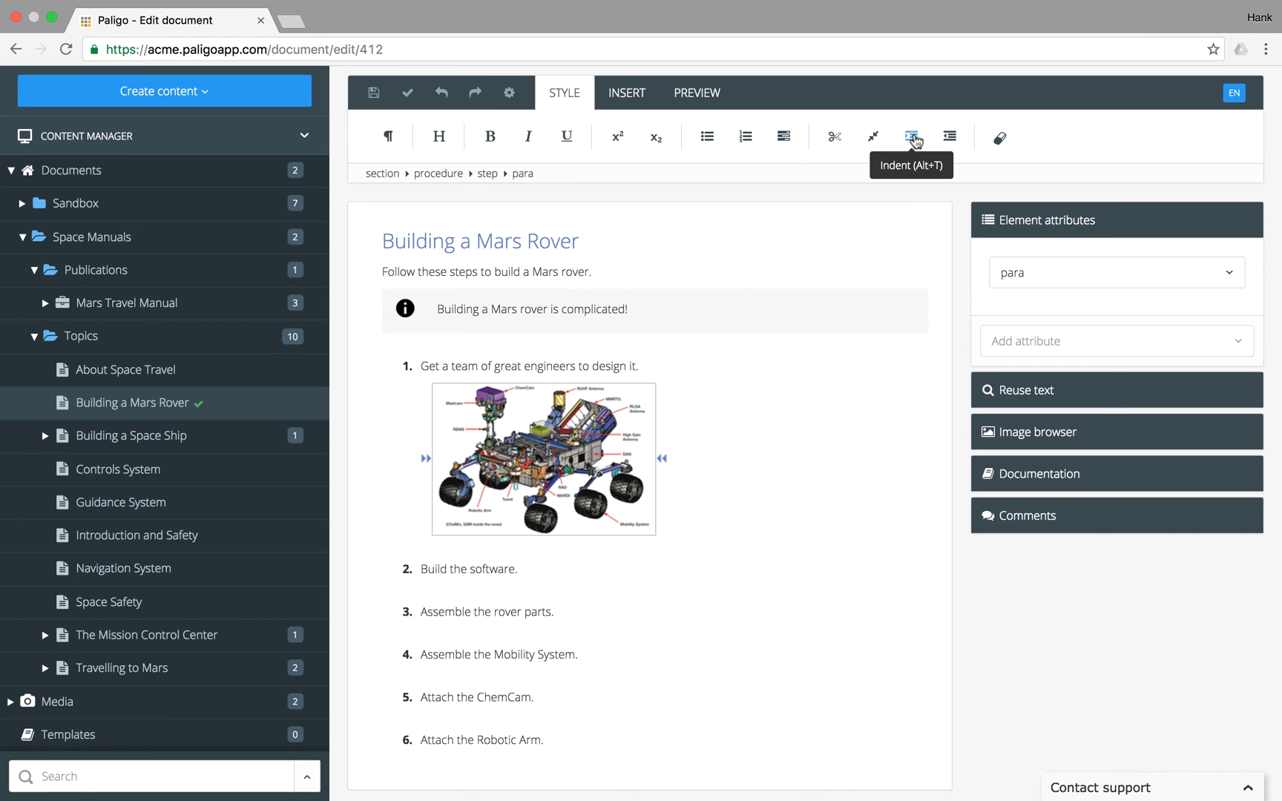
left_click(911, 138)
left_click(911, 138)
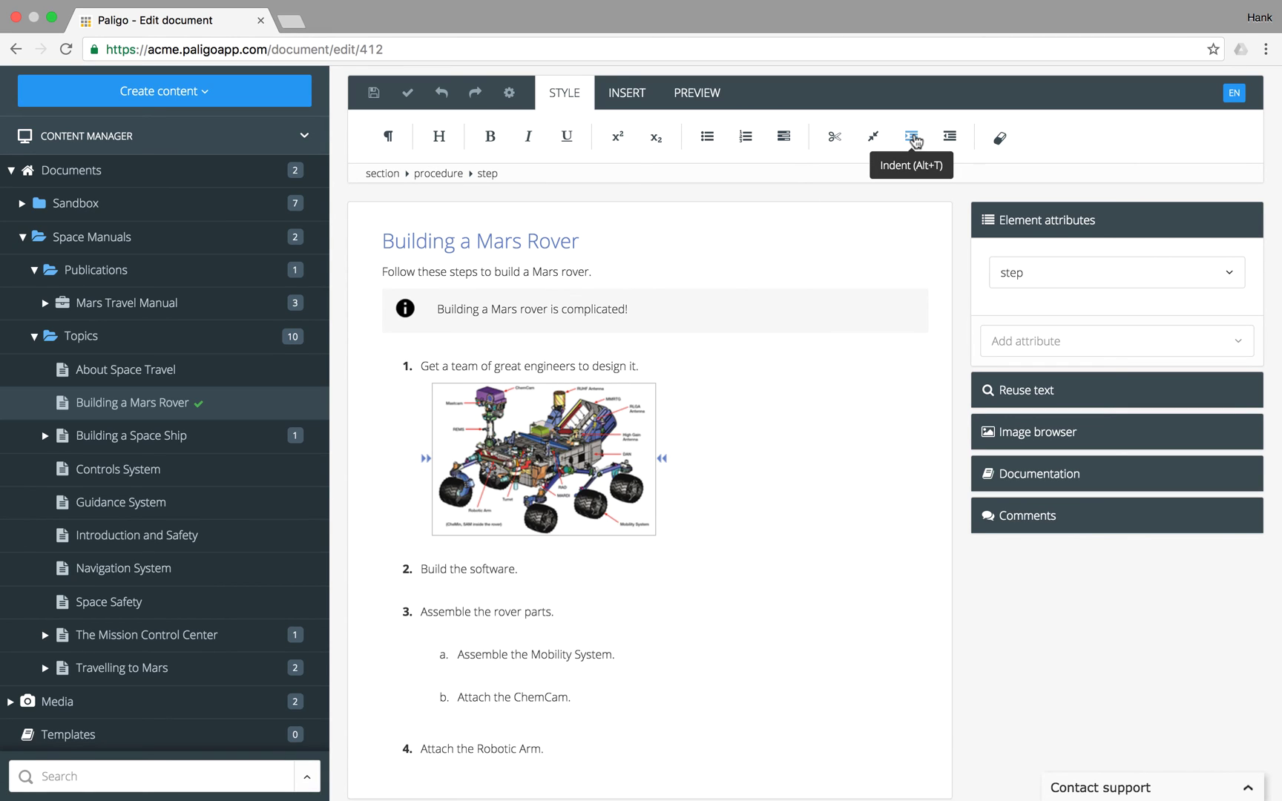
left_click(912, 138)
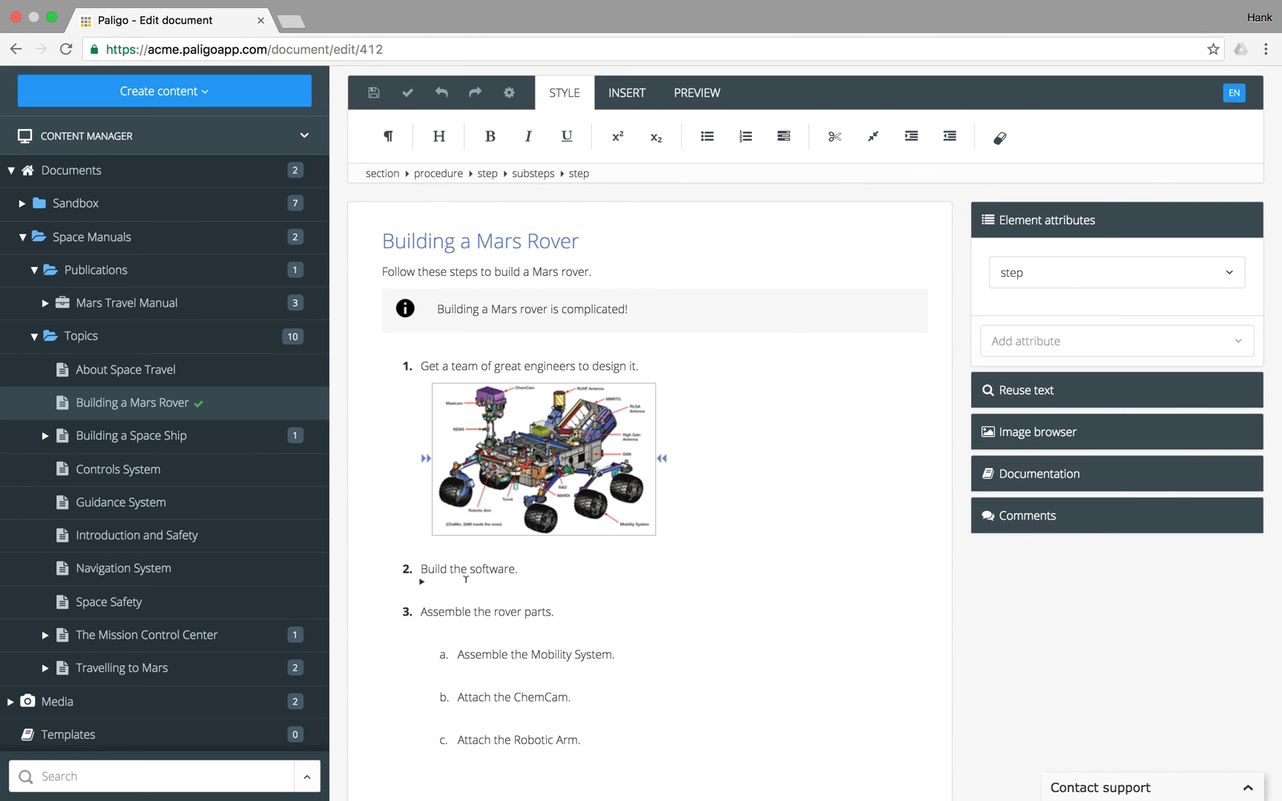
Insert a programlisting under 'Build the software.' and paste the Java Factorial code into it.
left_click(466, 579)
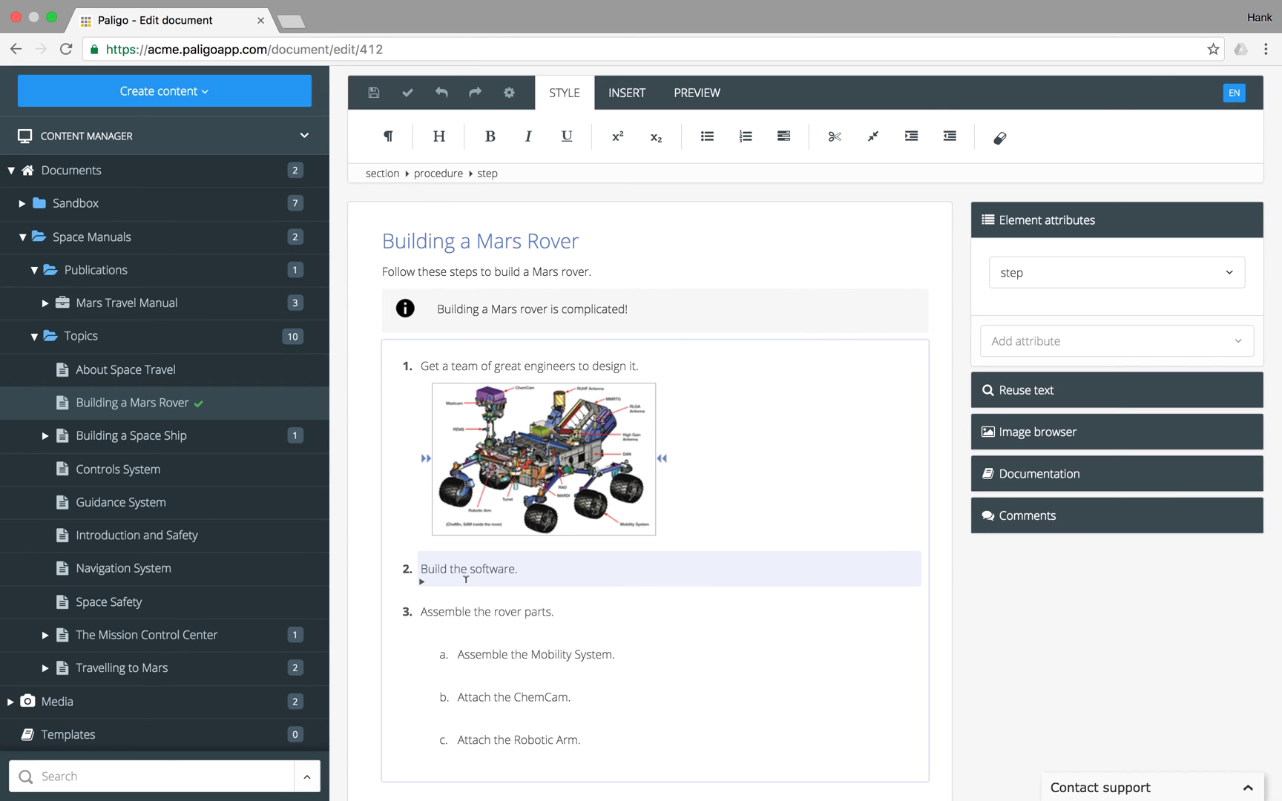
key("alt+Return")
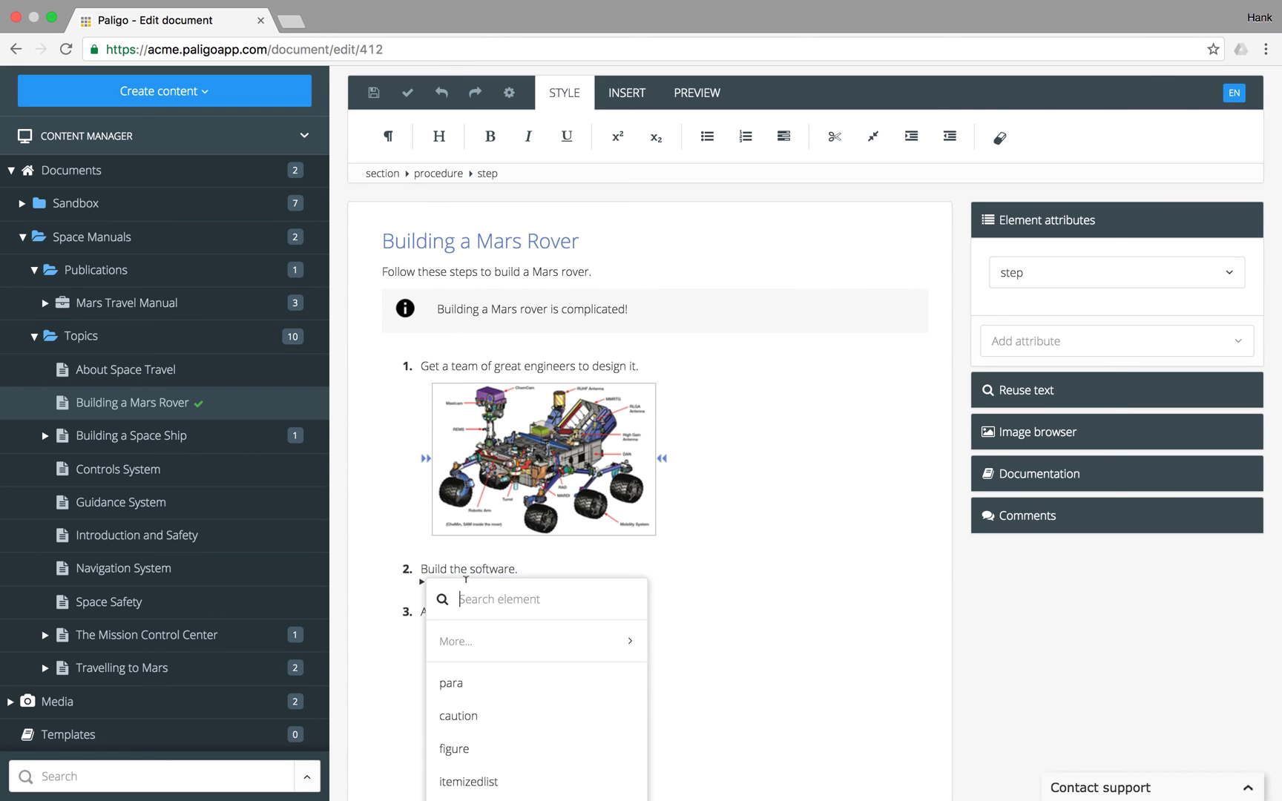
type("progra")
key("Down")
key("Down")
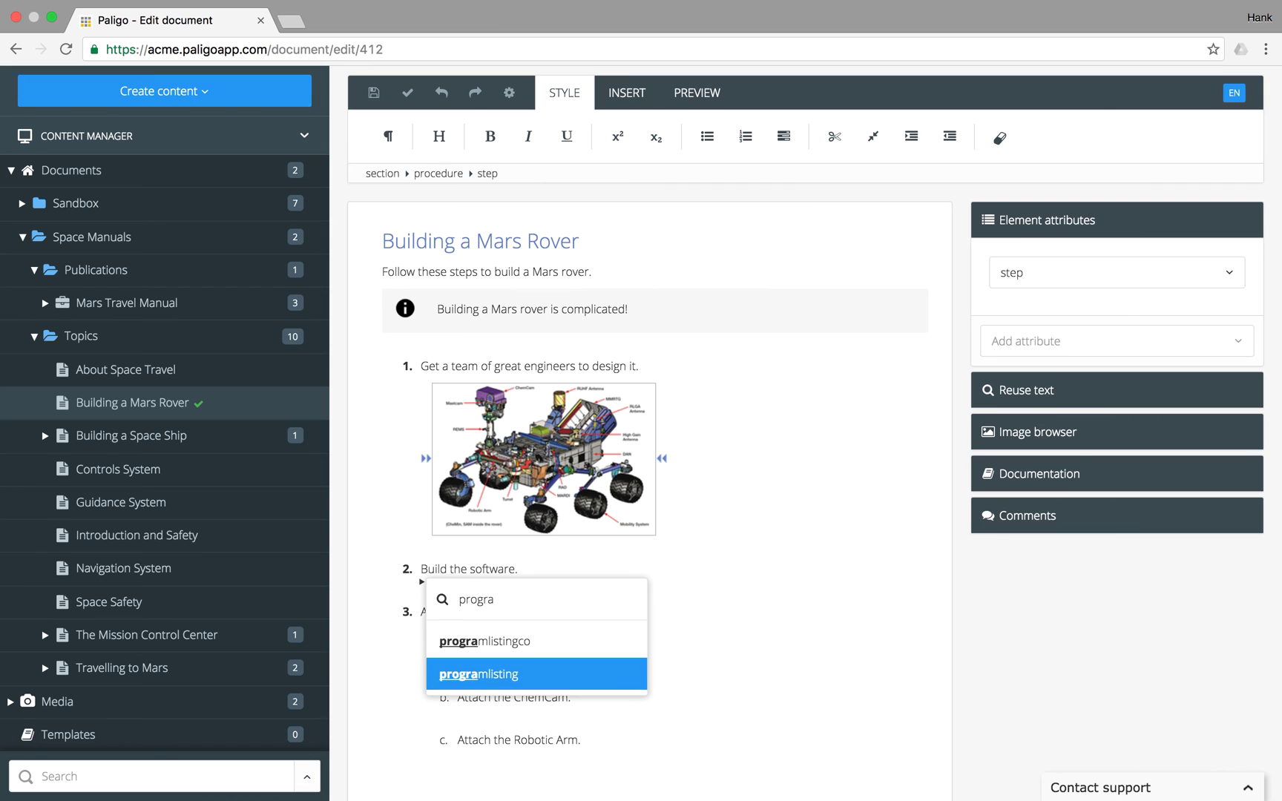
key("Return")
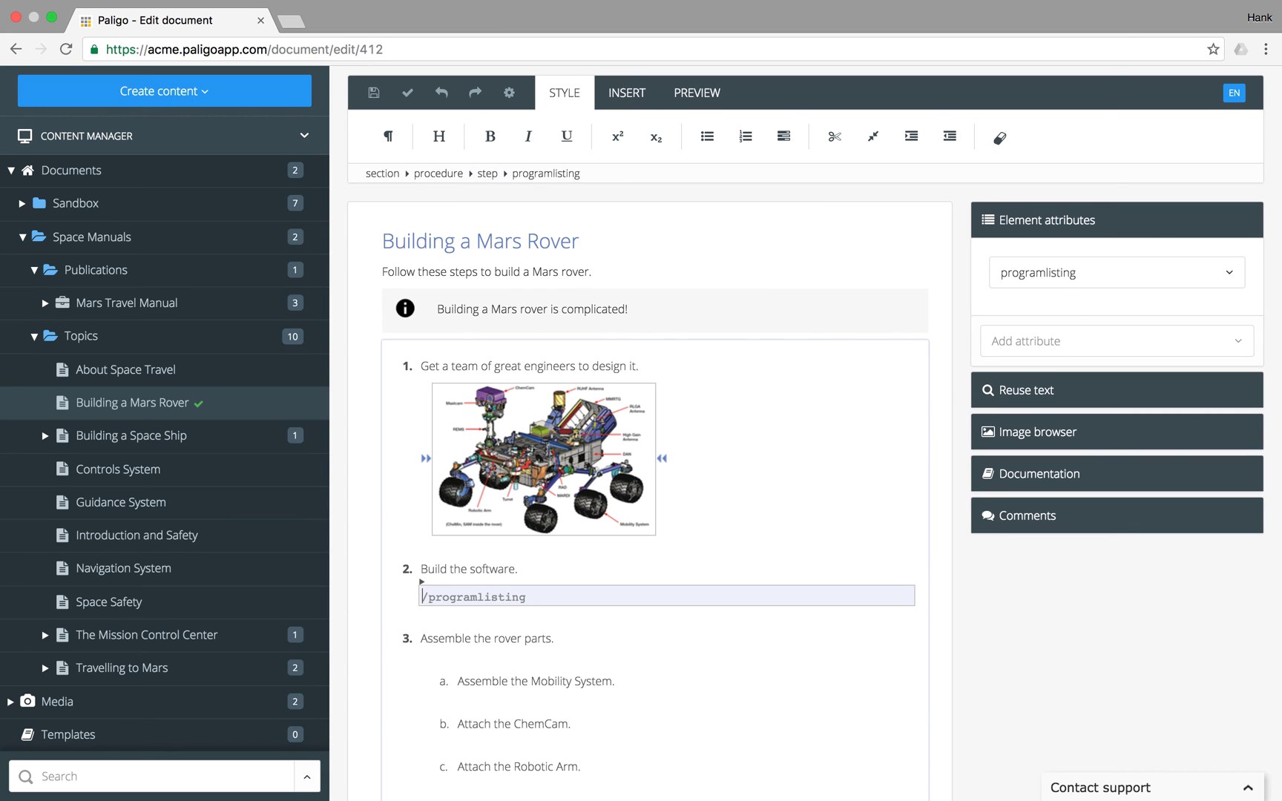
type("public class Factorial { \tpublic static void main(String[] args) \t{\tfinal int NUM_FACTS = 100; \t\tfor(int i = 0; i < NUM_FACTS; i++) \t\t\tSystem.out.println( i + \"! is \" + factorial(i)); \t}  \tpublic static int factorial(int n) \t{\tint result = 1; \t\tfor(int i = 2; i <= n; i++) \t\t\tresult *= i; \t\treturn result; \t} }")
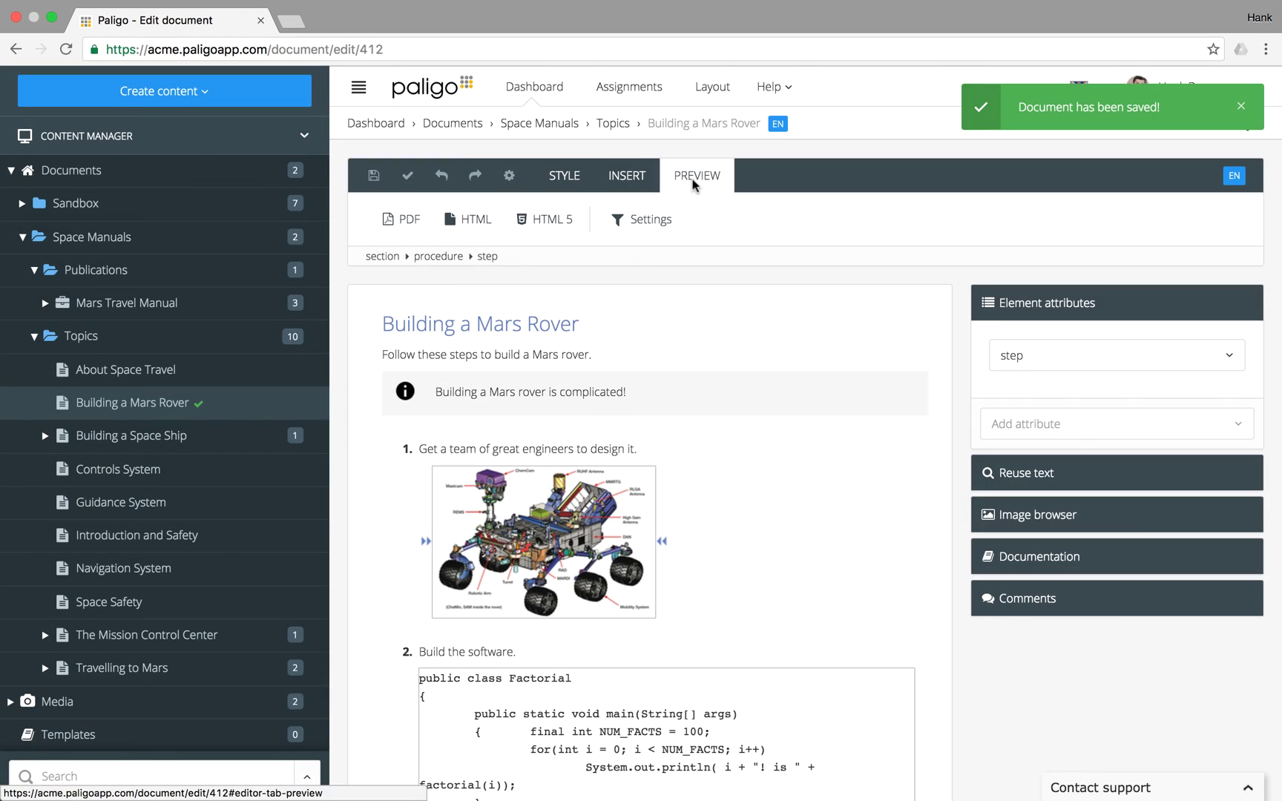
Generate the HTML 5 preview, scroll through it, then go back to the Edit document tab.
left_click(559, 219)
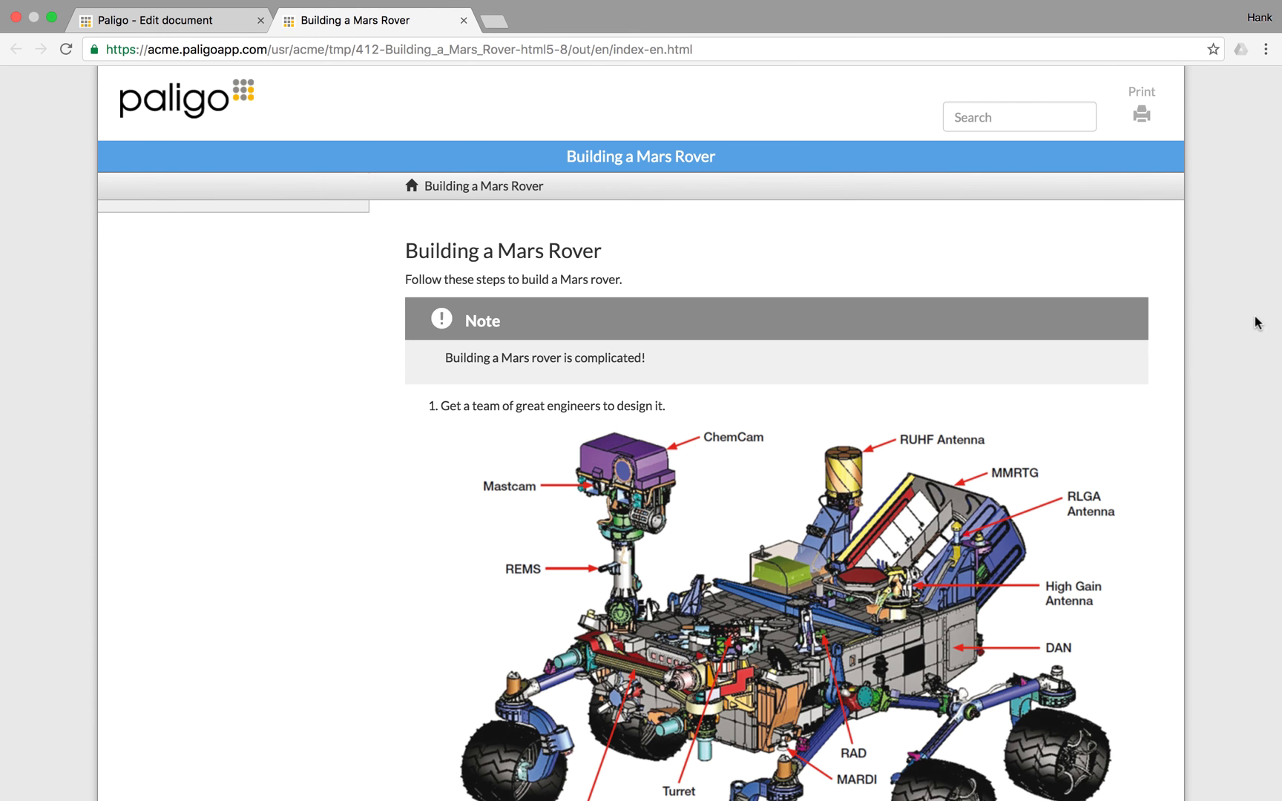
scroll(1255, 323, "down", 10)
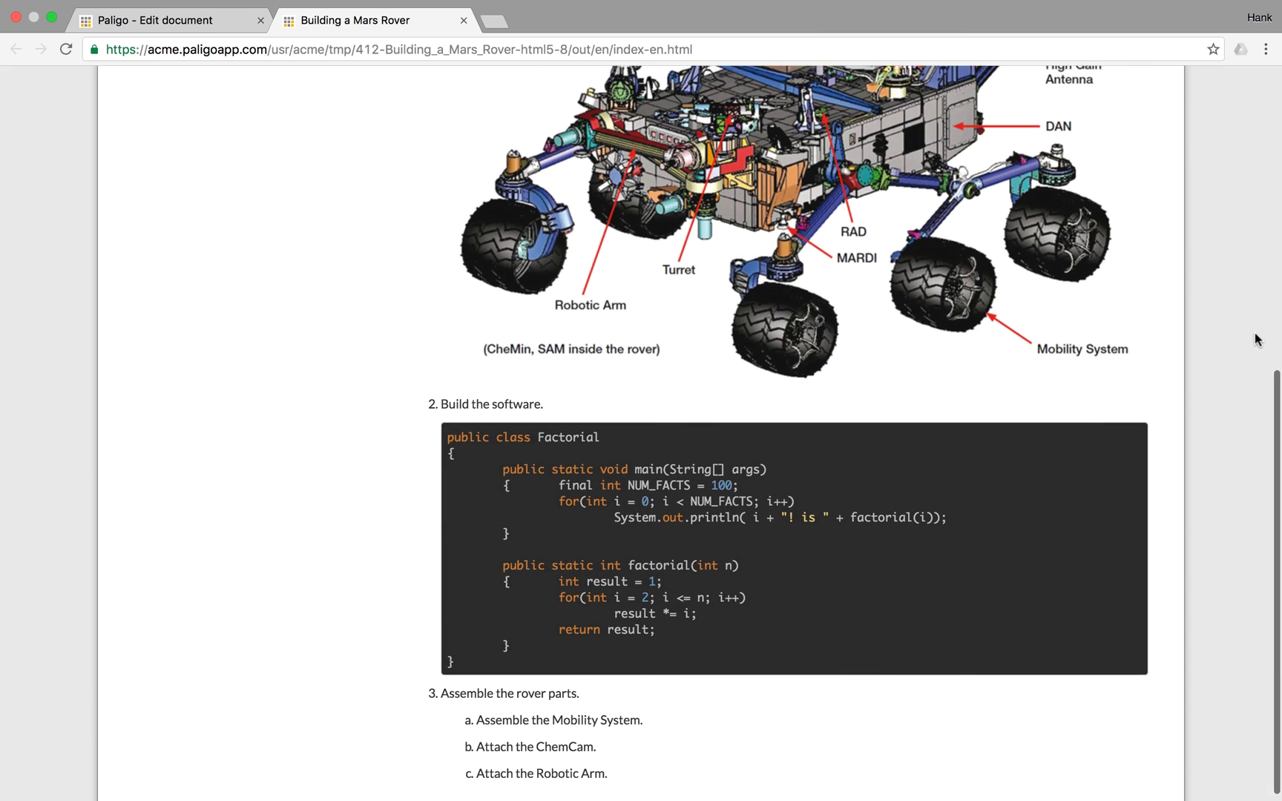
scroll(1254, 339, "up", 10)
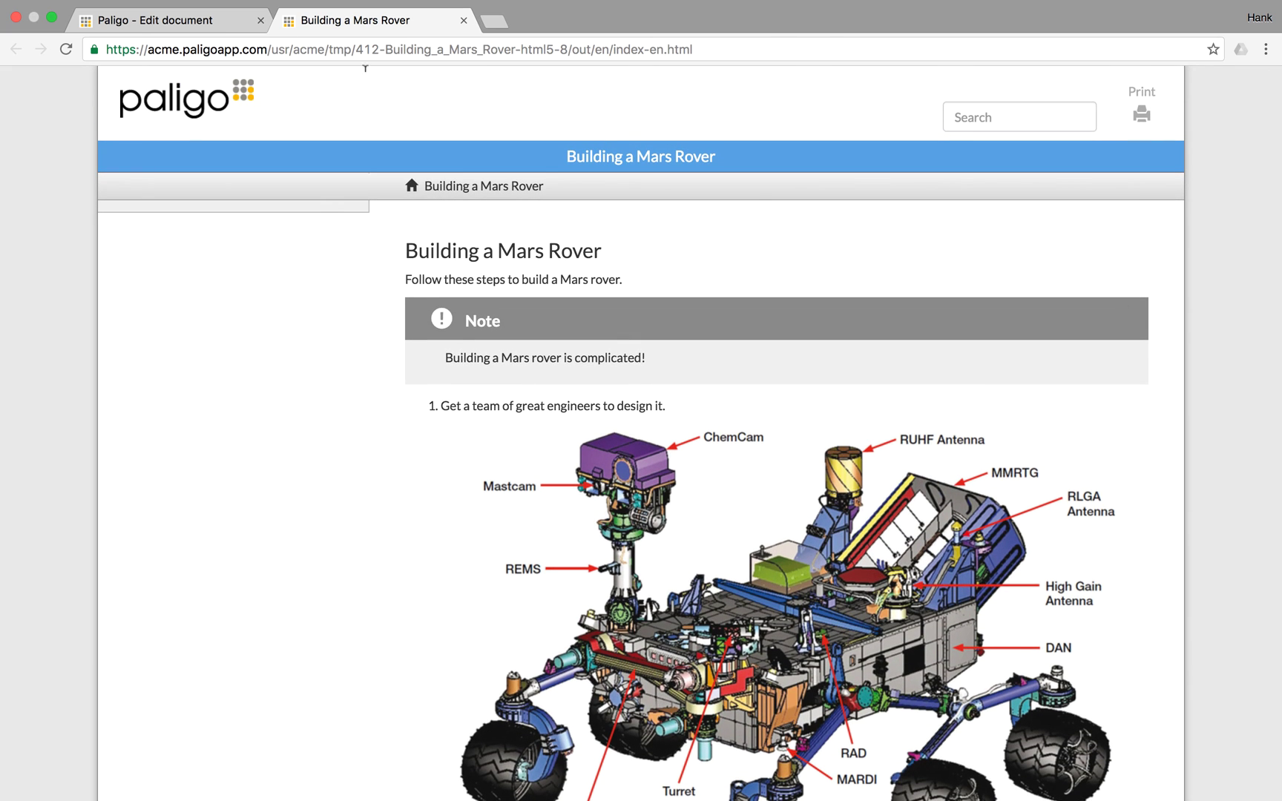
left_click(195, 20)
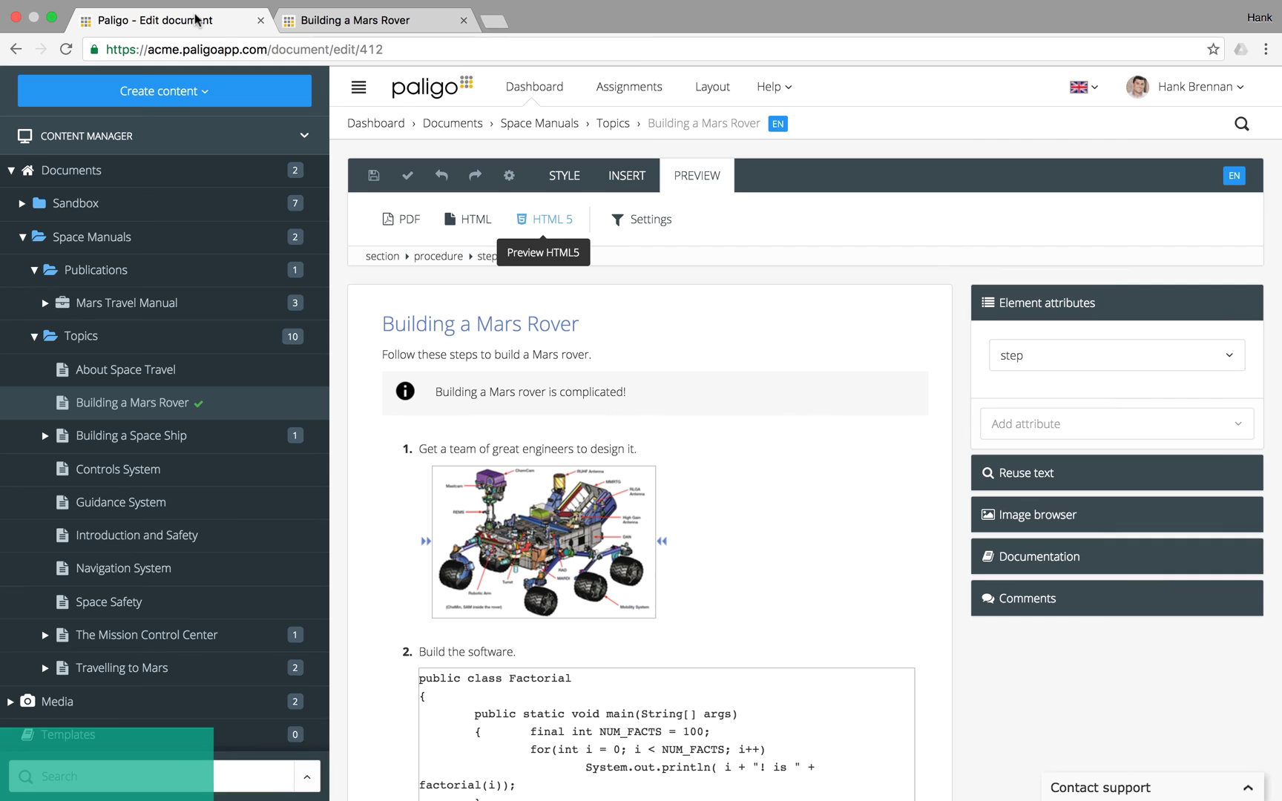
Add a width attribute of 500 to the rover image and save the topic.
left_click(522, 517)
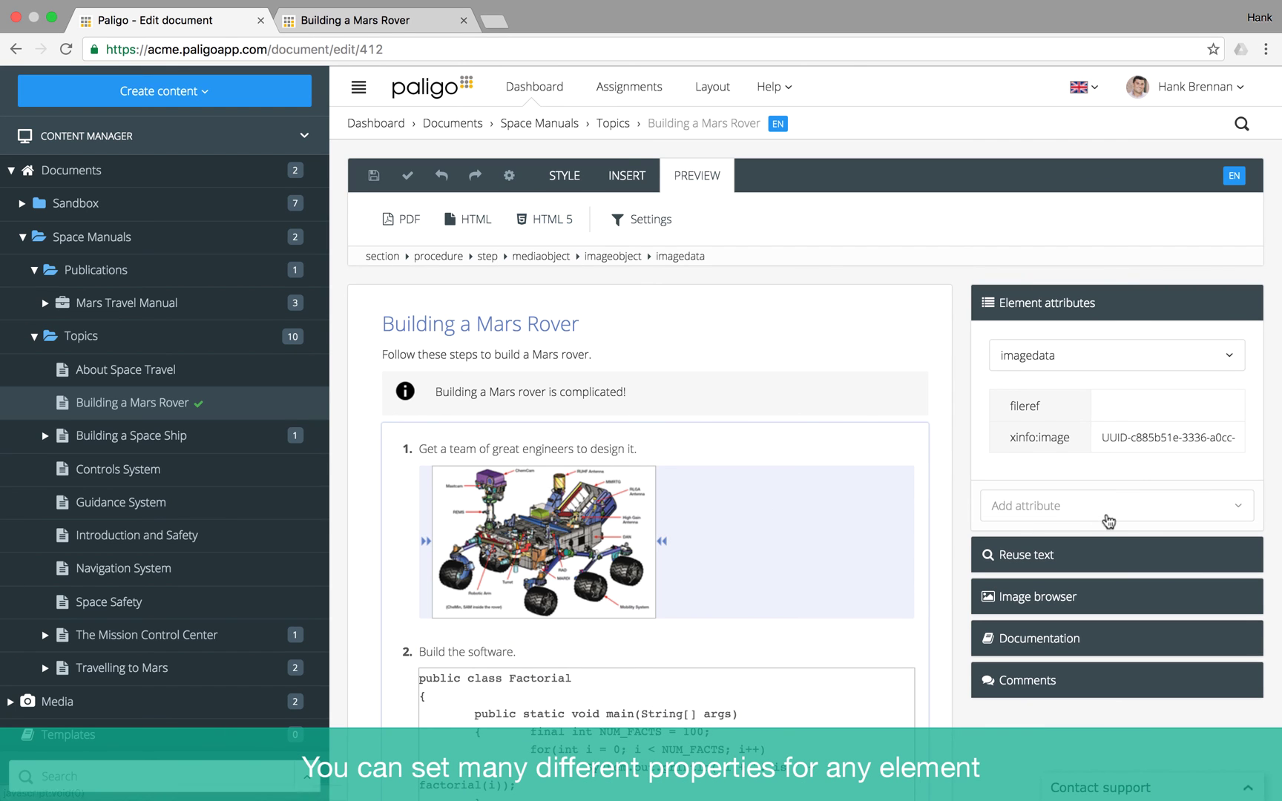
left_click(1105, 517)
type("width")
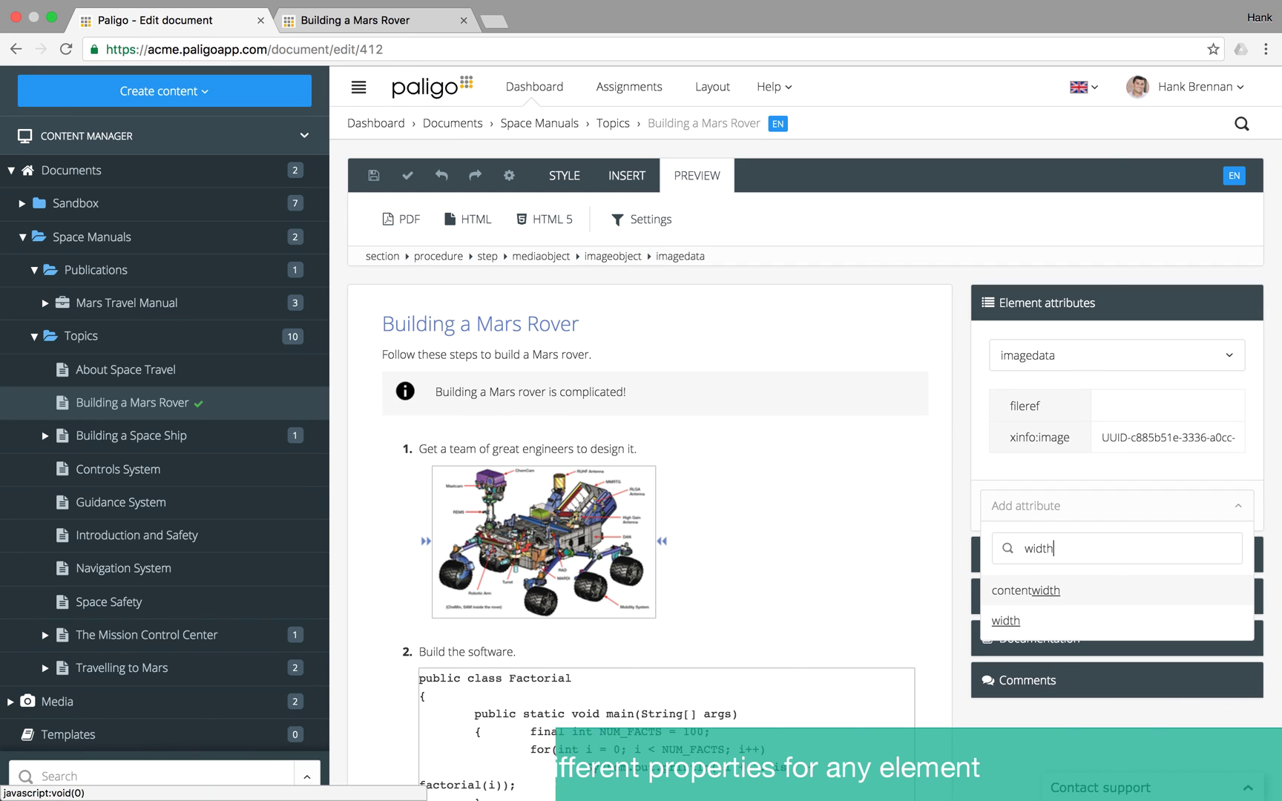
key("Down")
type("5")
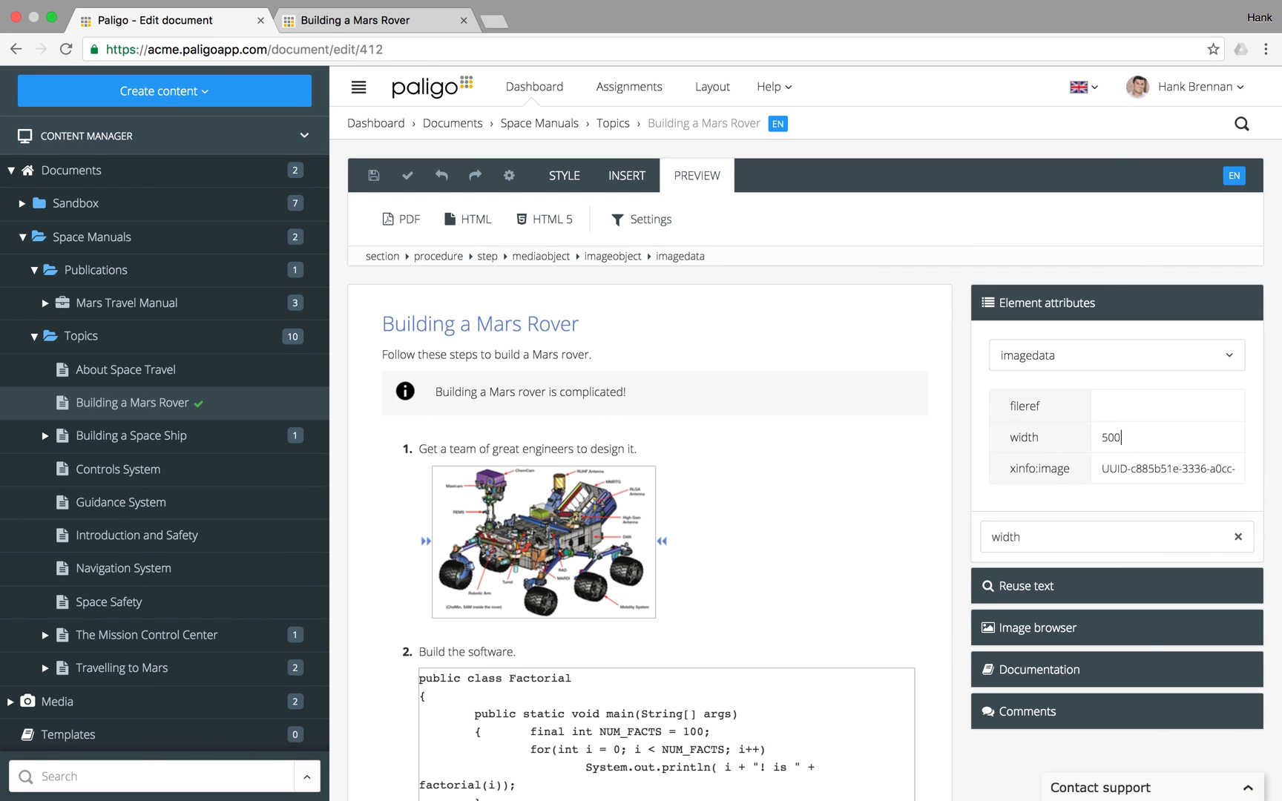
left_click(730, 544)
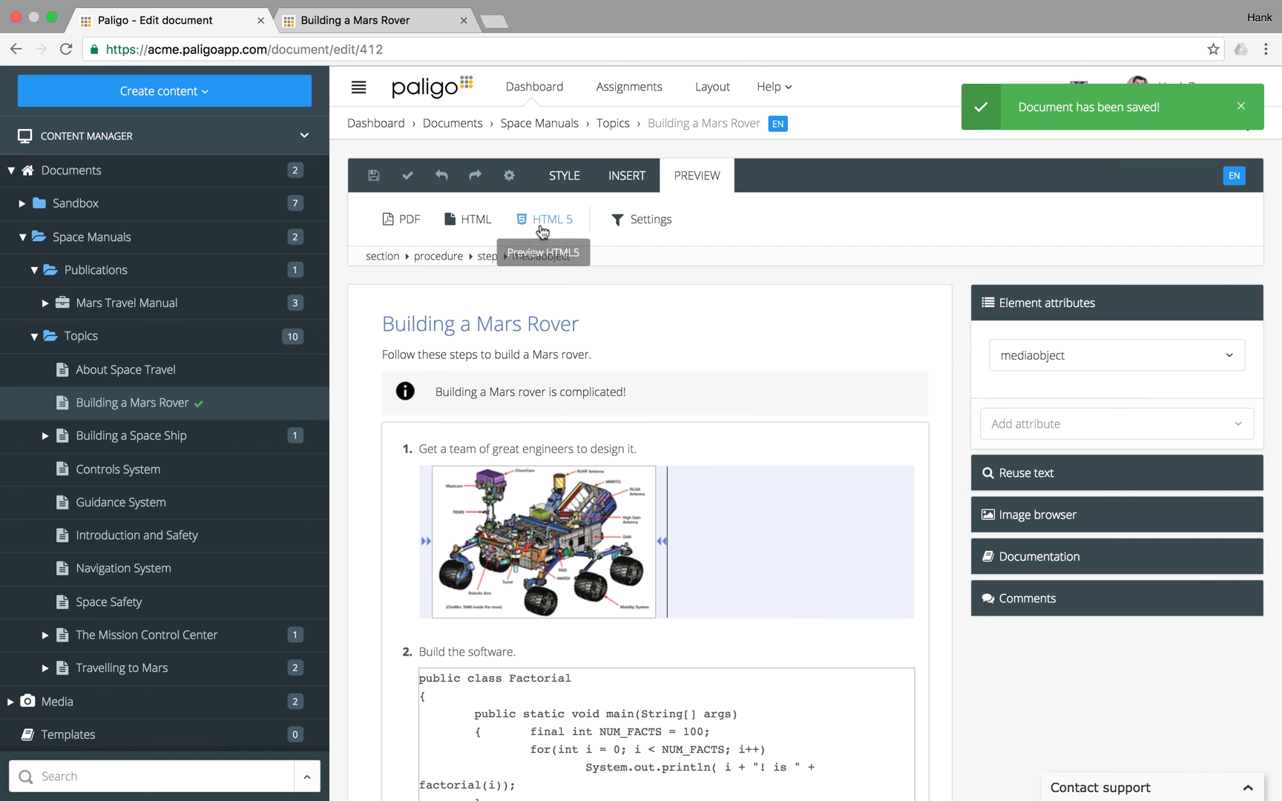
Render a fresh HTML5 preview to check the rover diagram at 500 width, then return to editing.
left_click(545, 219)
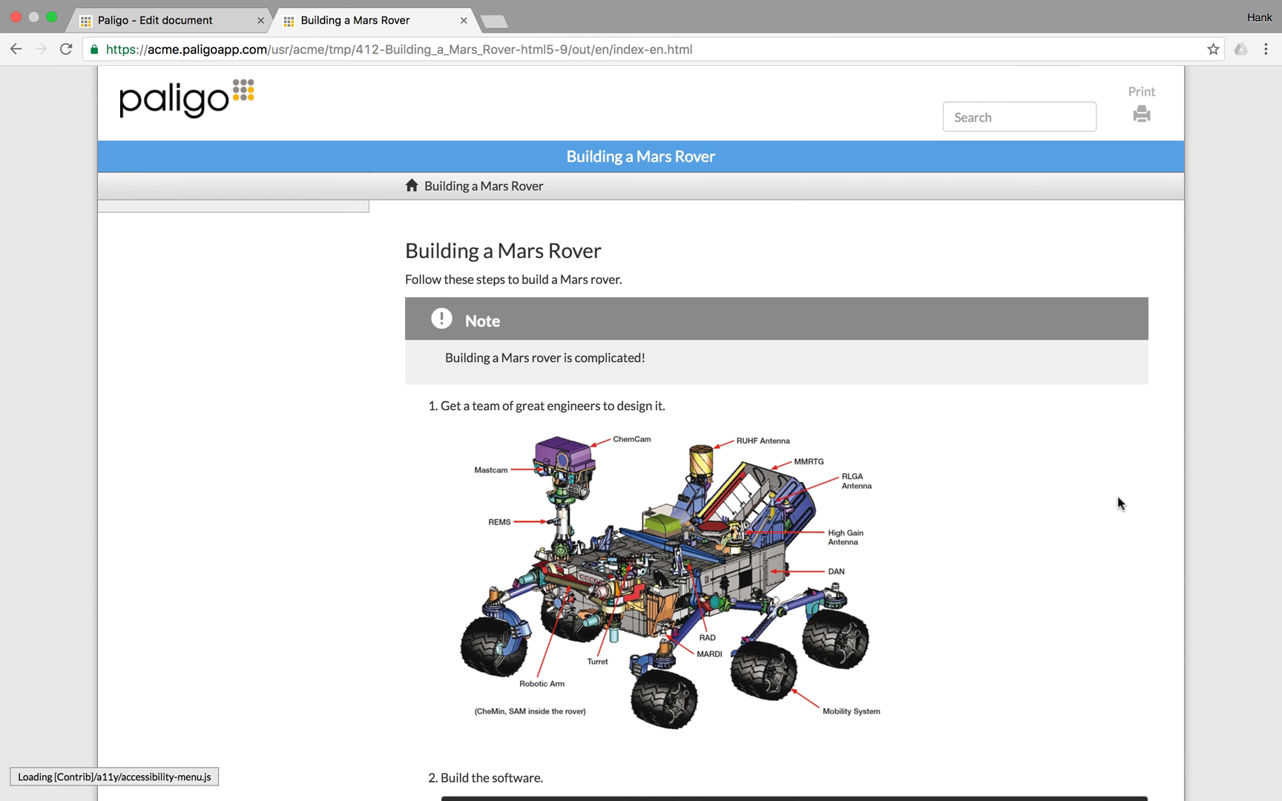
scroll(1117, 502, "down", 5)
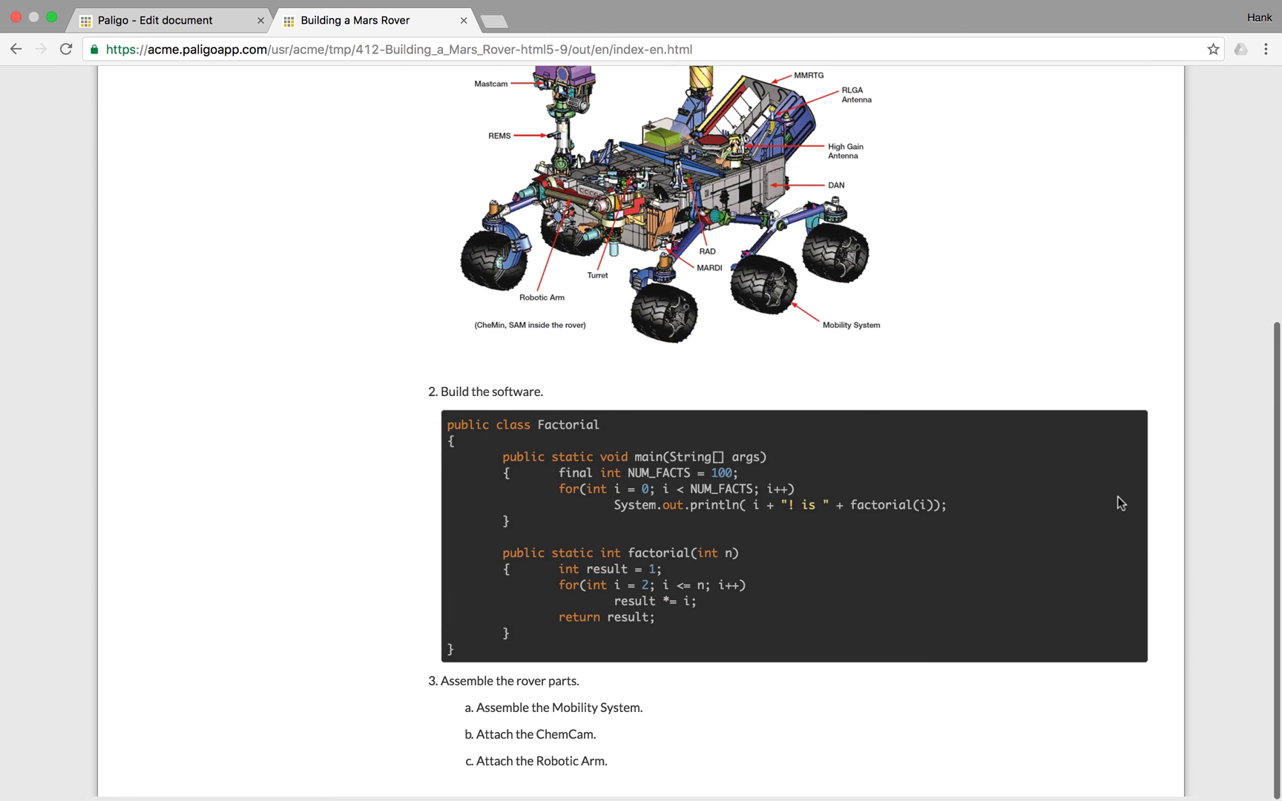
scroll(1117, 502, "up", 3)
scroll(1118, 502, "up", 3)
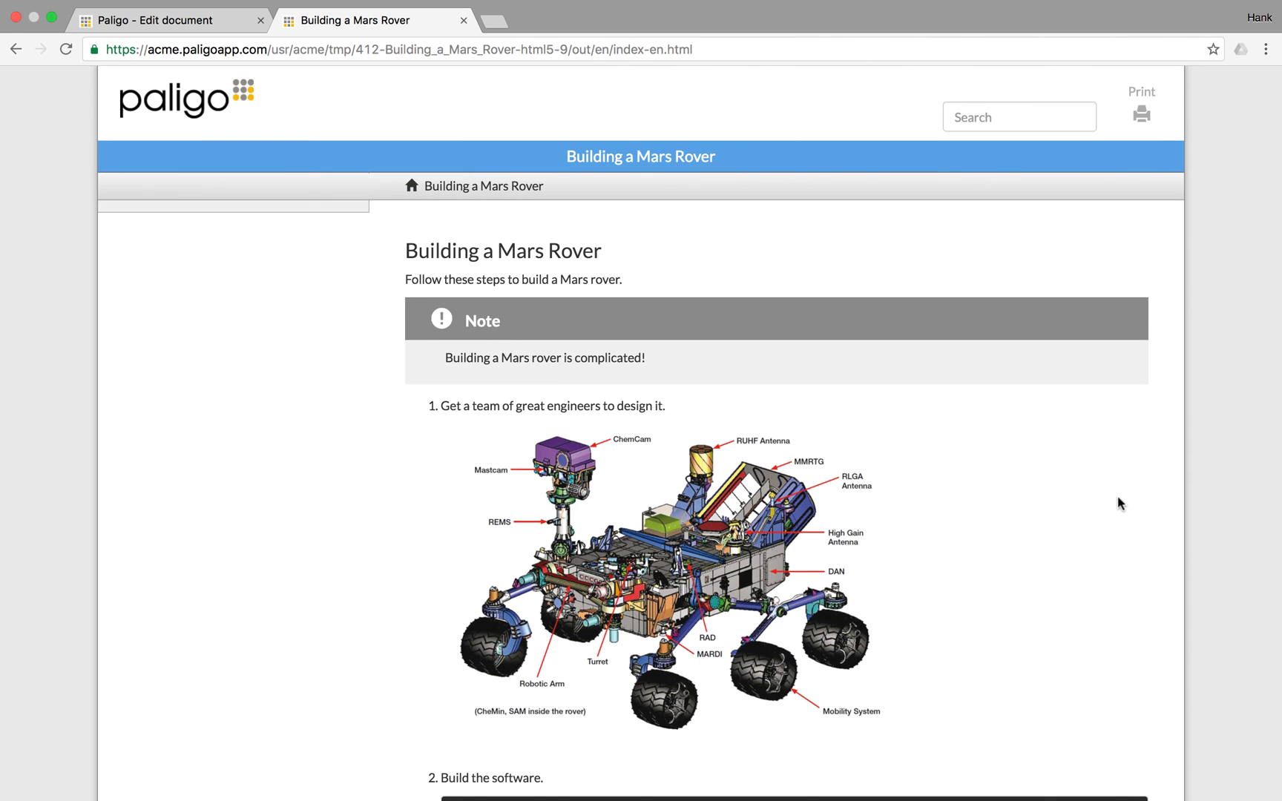
left_click(206, 20)
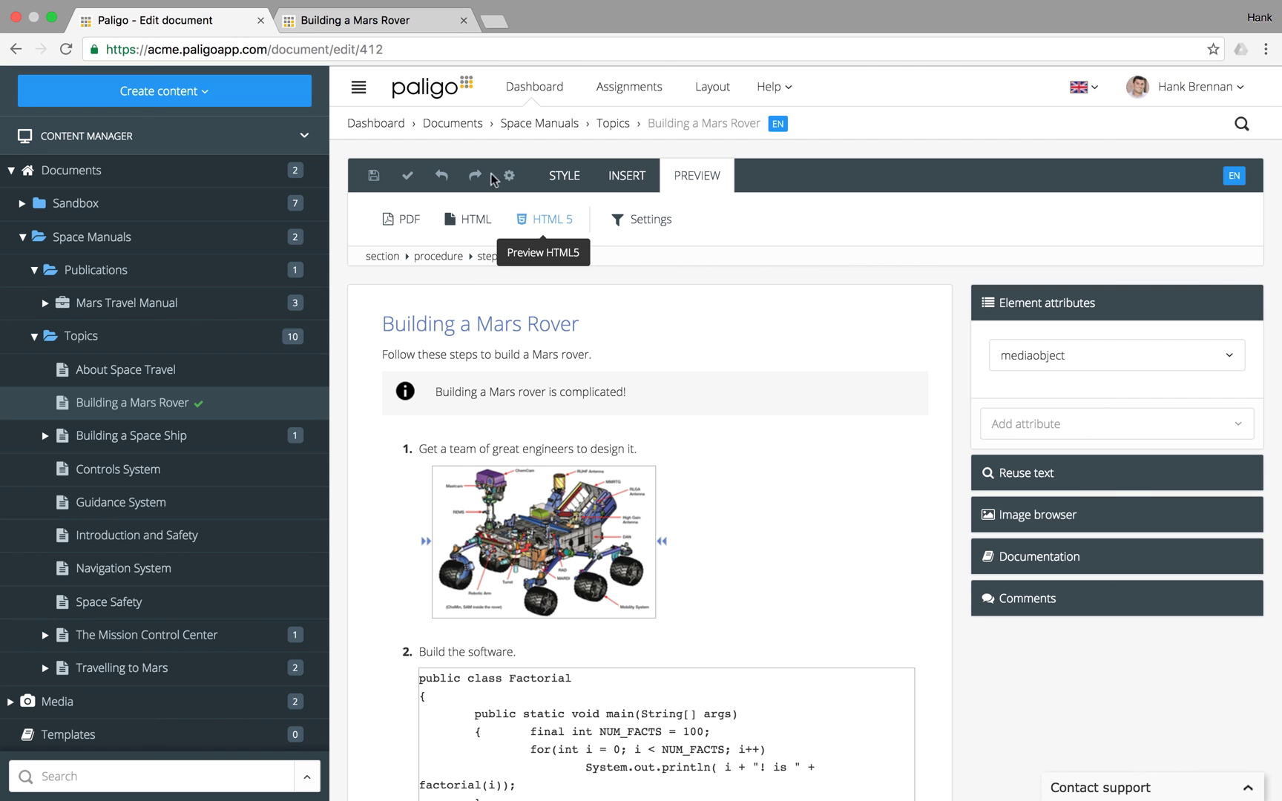